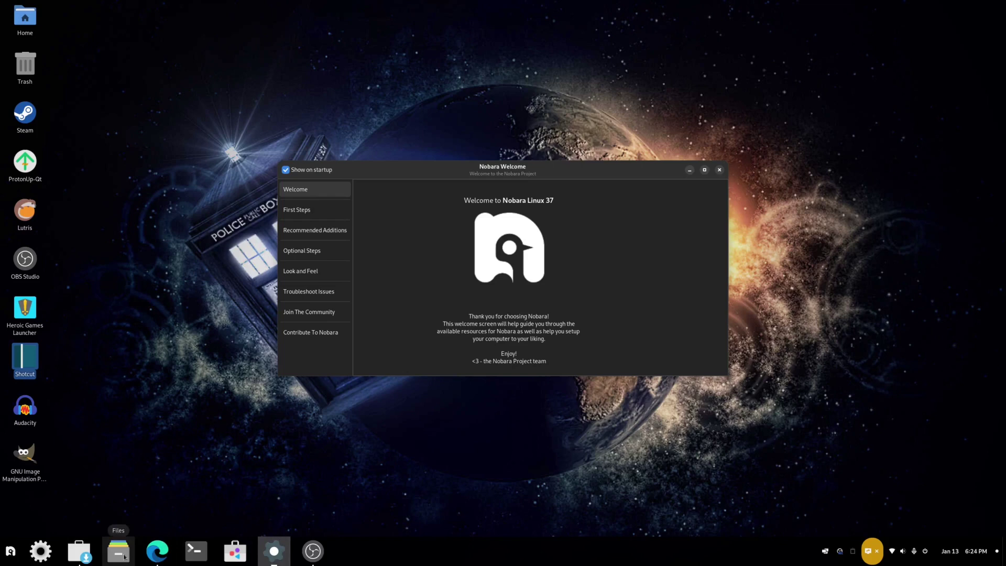
# - Bring OBS Studio forward with its Video Capture Device source selected, then accept American English in the installer
pyautogui.click(74, 555)
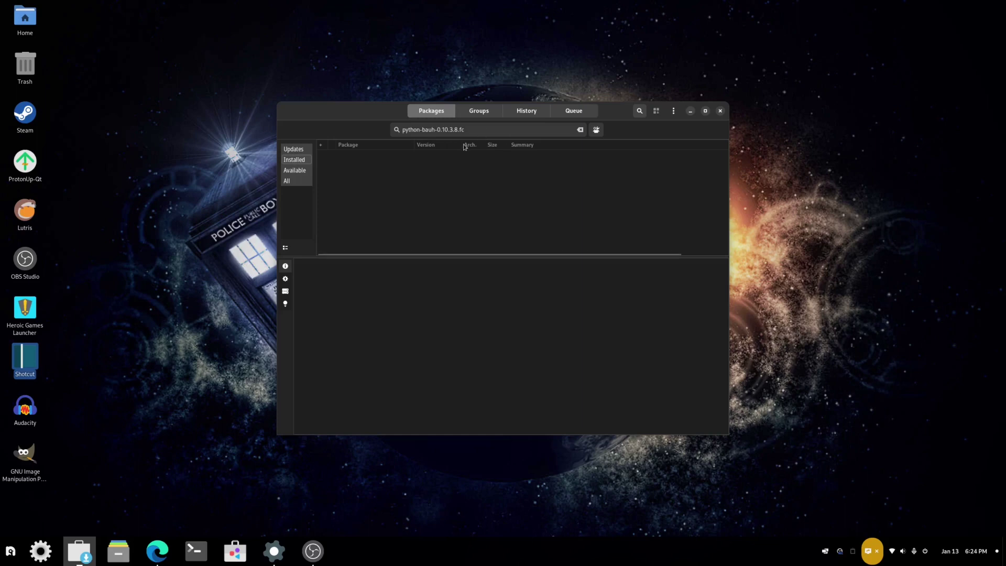
pyautogui.click(691, 112)
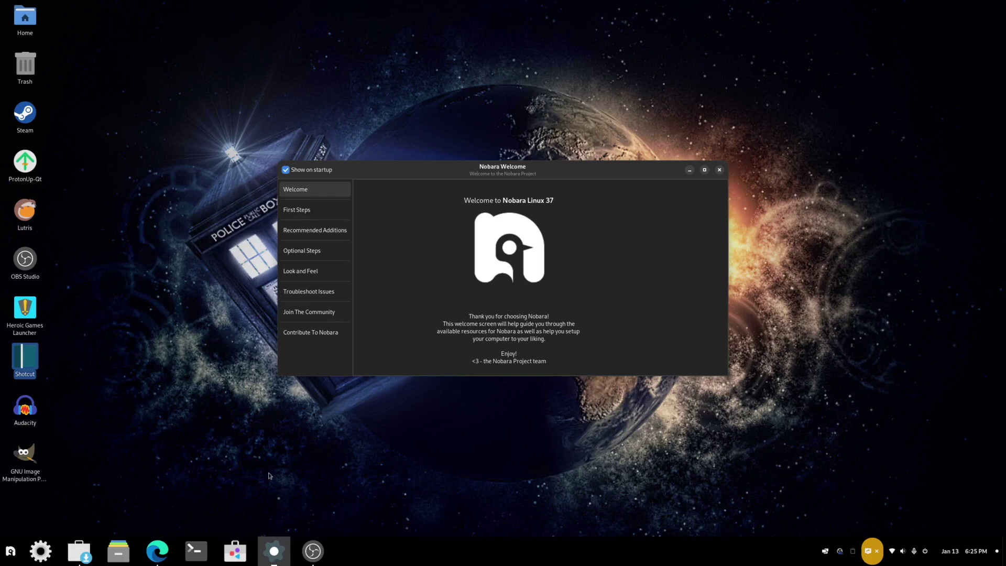
pyautogui.click(313, 550)
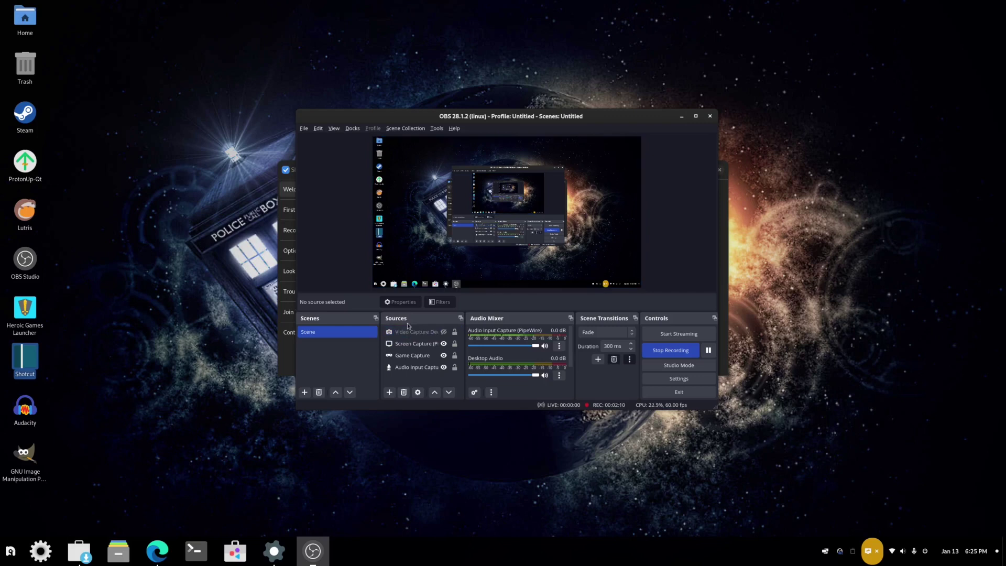
pyautogui.click(424, 332)
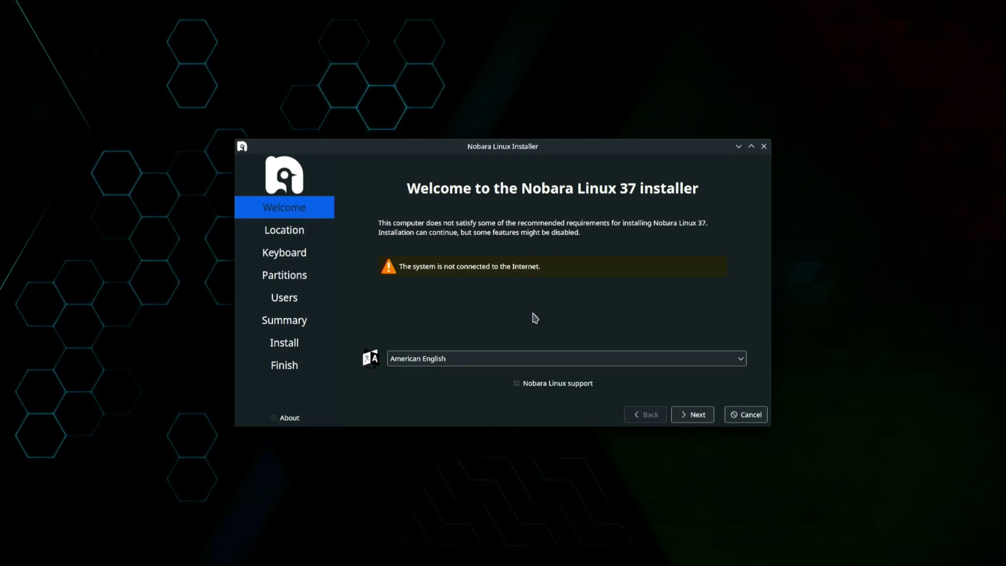
pyautogui.click(700, 415)
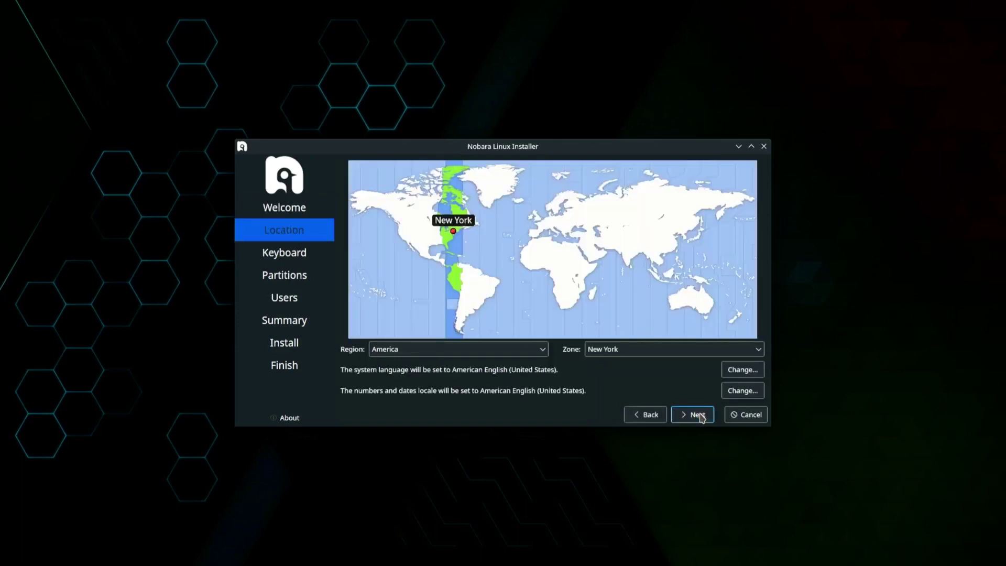
# - Accept the America / New York time zone and begin testing the keyboard layout
pyautogui.click(700, 415)
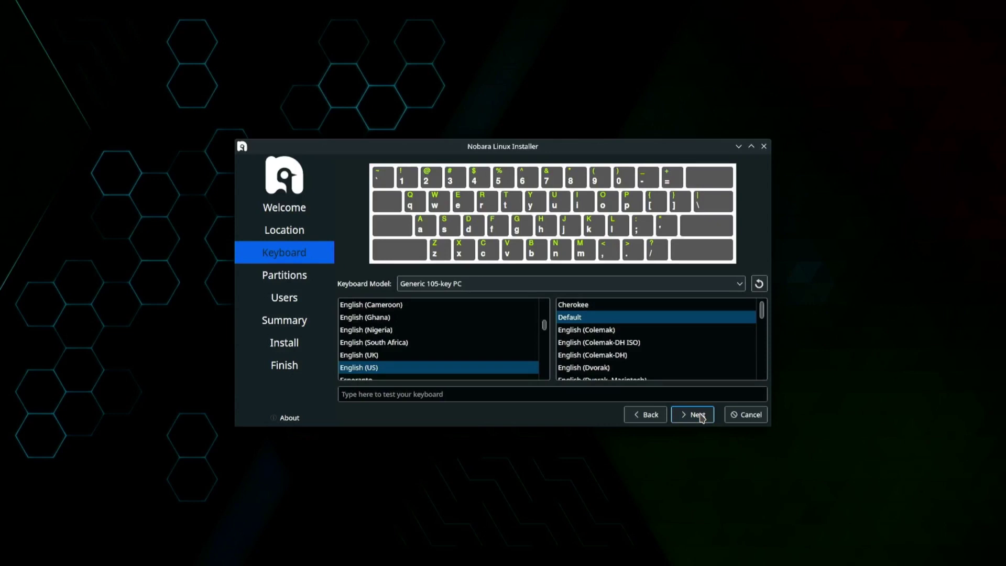
pyautogui.click(581, 398)
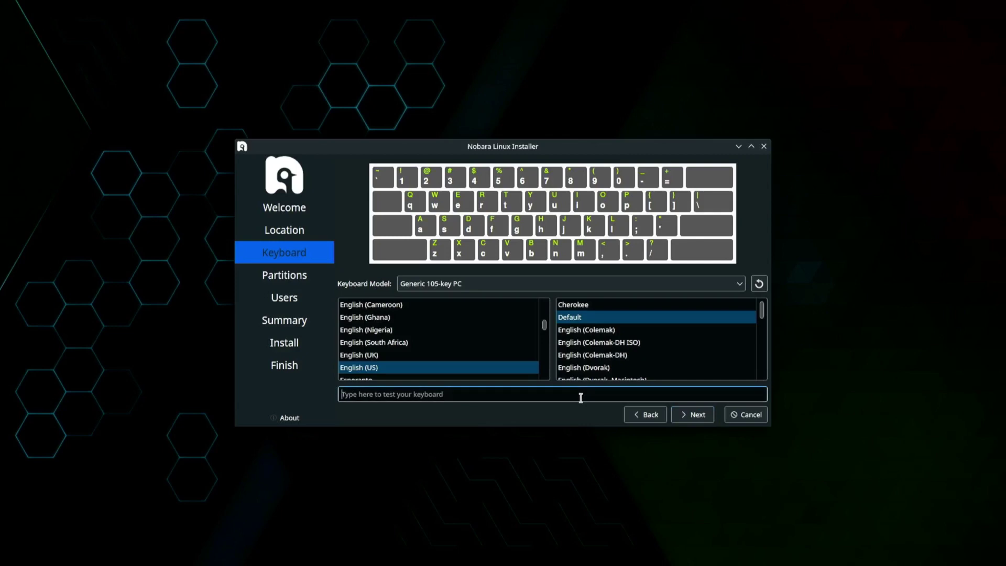
# - Test the English (US) keyboard layout with a few letters and accept it
pyautogui.write('gl')
pyautogui.write('jhgh')
pyautogui.write('kj')
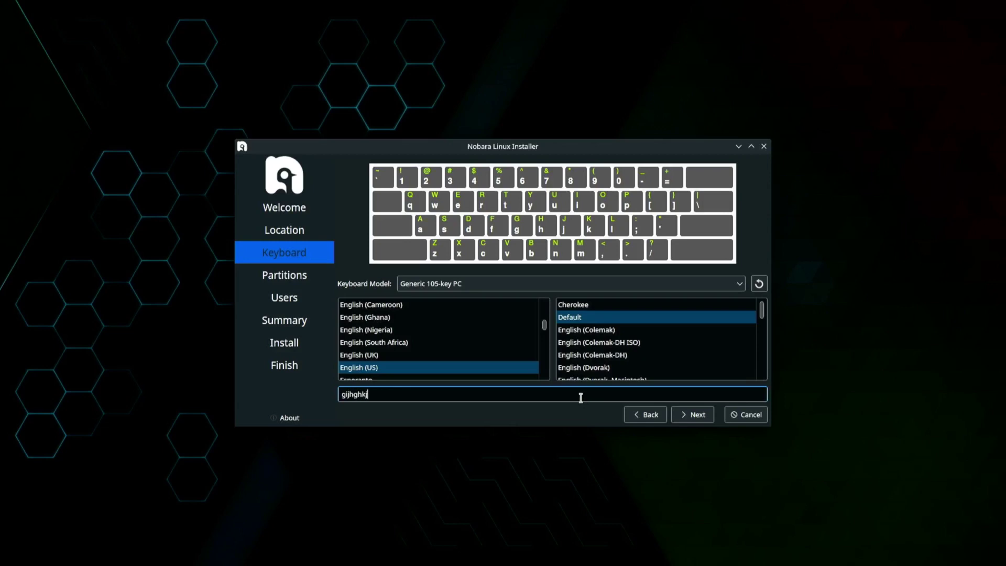
pyautogui.click(700, 416)
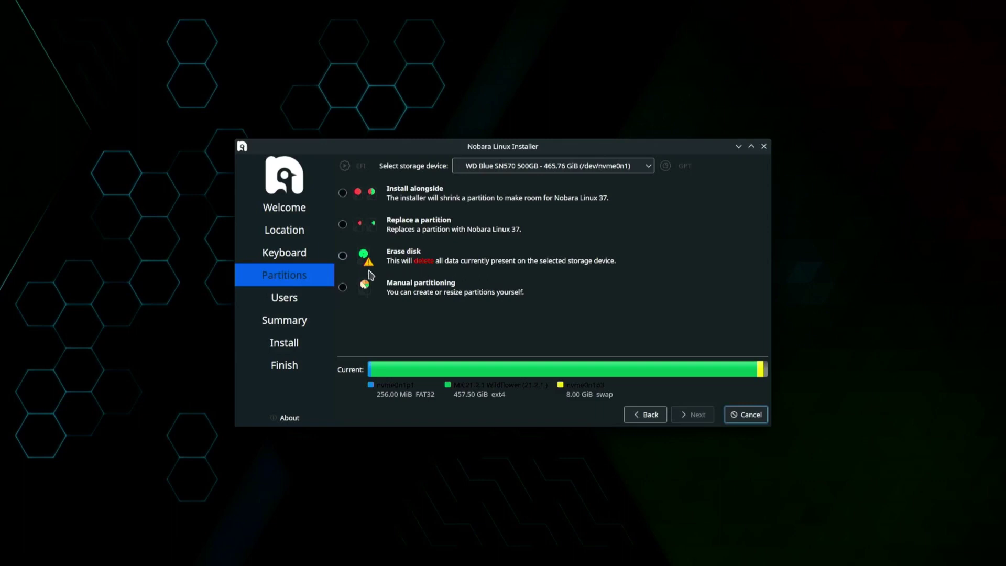
# - Erase the whole WD Blue SN570 disk with No Swap and confirm the partition plan
pyautogui.click(343, 256)
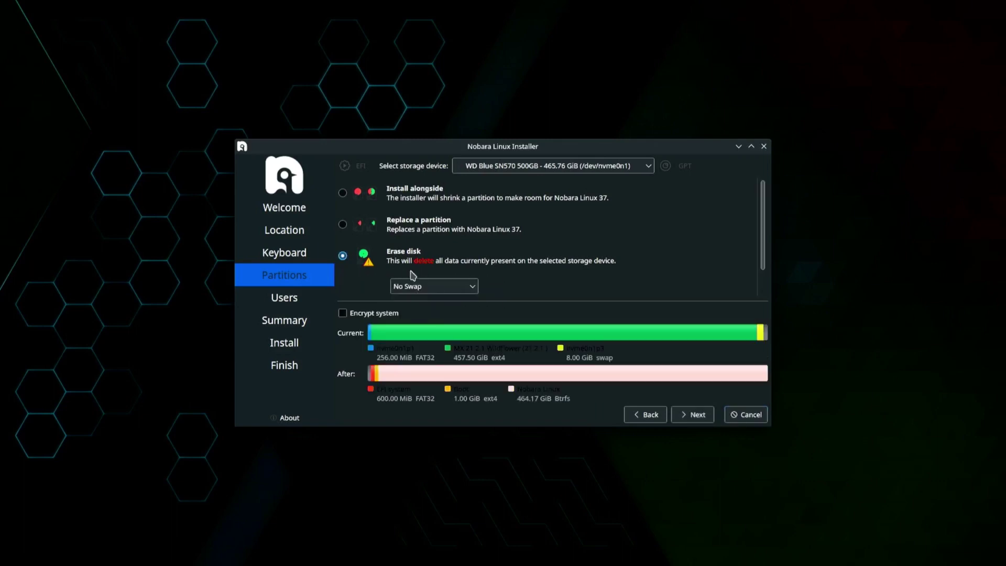
pyautogui.click(474, 291)
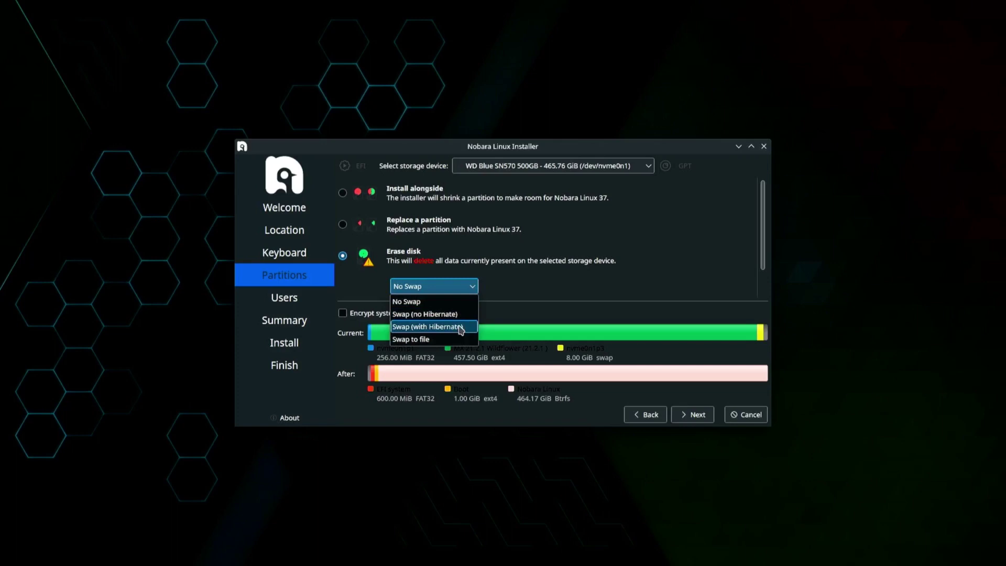
pyautogui.click(454, 300)
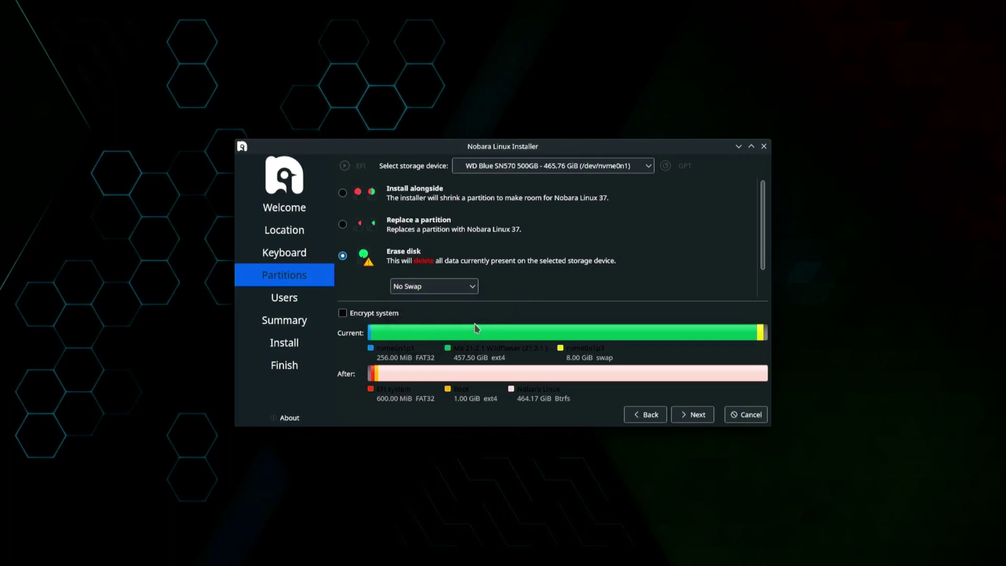
pyautogui.click(688, 420)
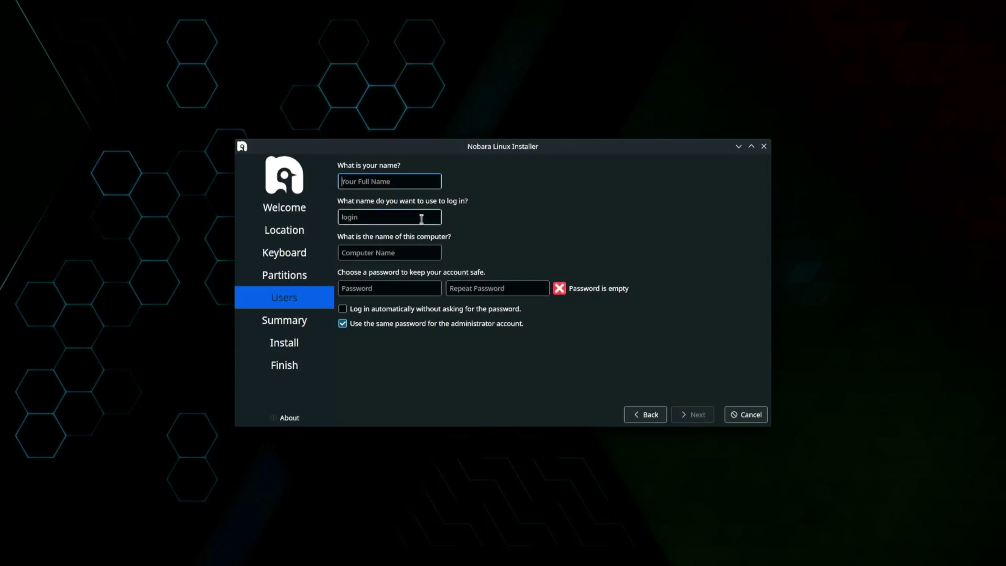
# - Enter the login name, correcting and retyping it after a first attempt
pyautogui.click(421, 219)
pyautogui.write('inf')
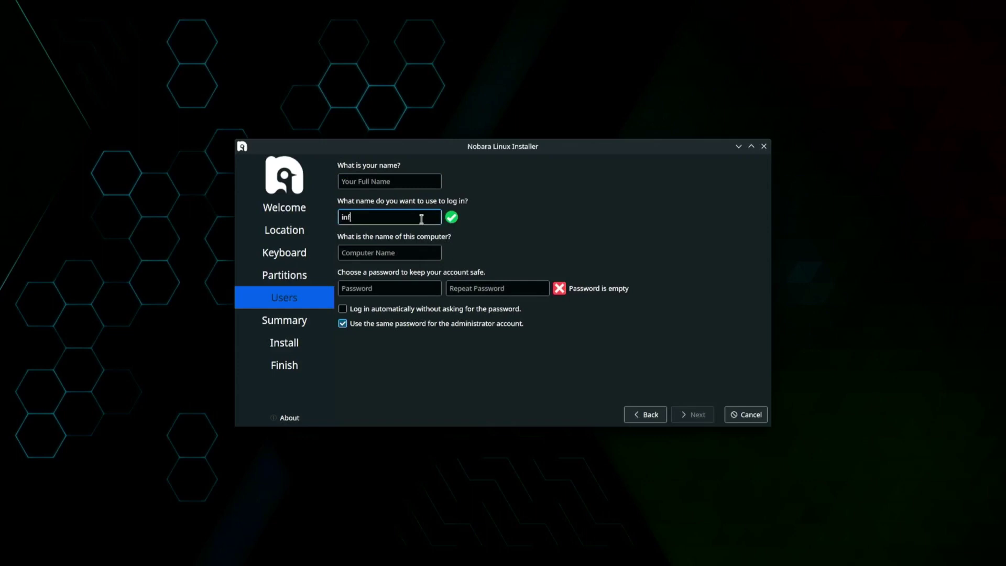
pyautogui.write('erno')
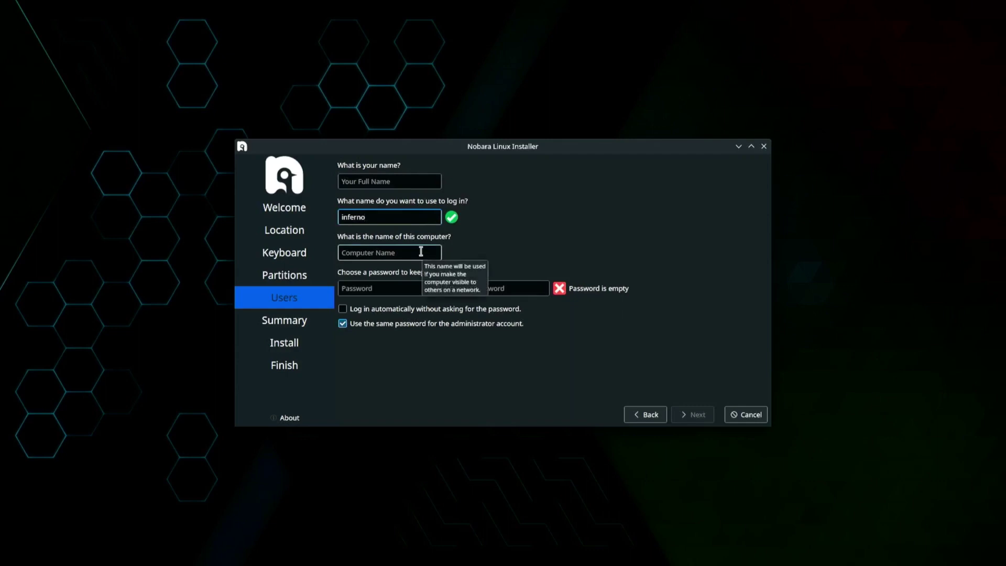
pyautogui.click(421, 252)
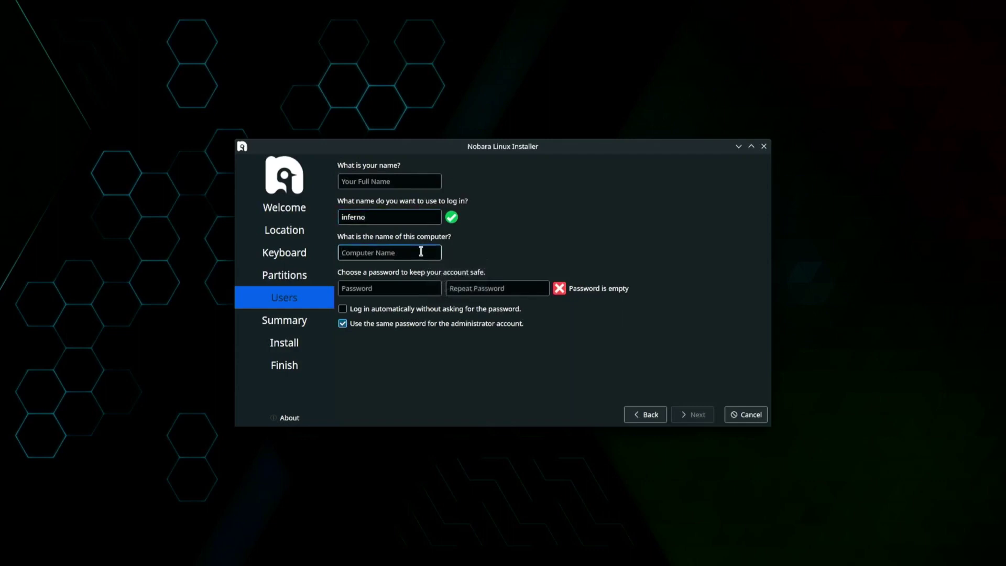
pyautogui.write('inferno')
pyautogui.press('BackSpace')
pyautogui.press('BackSpace')
pyautogui.press('BackSpace')
pyautogui.press('BackSpace')
pyautogui.press('BackSpace')
pyautogui.press('BackSpace')
pyautogui.press('BackSpace')
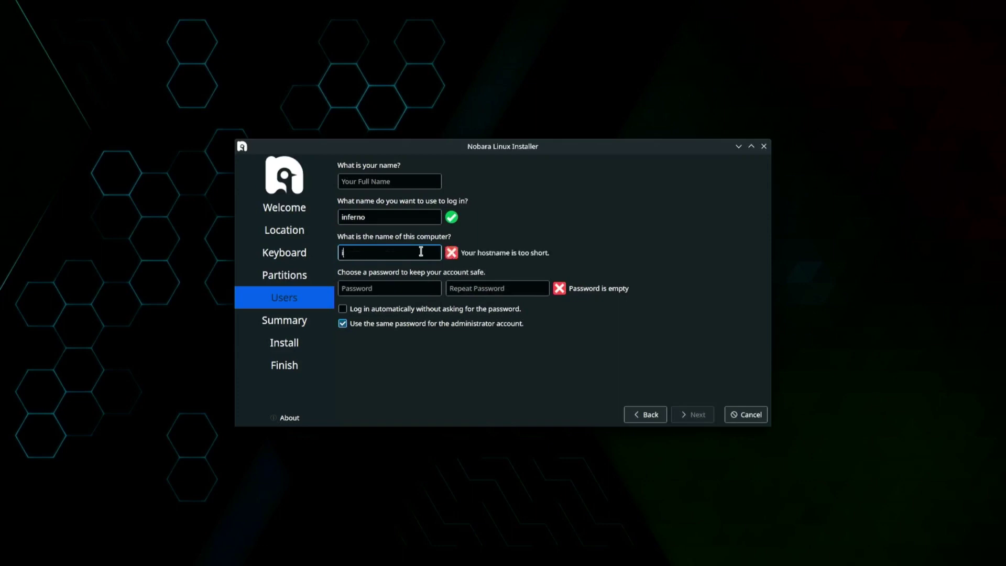
pyautogui.click(422, 216)
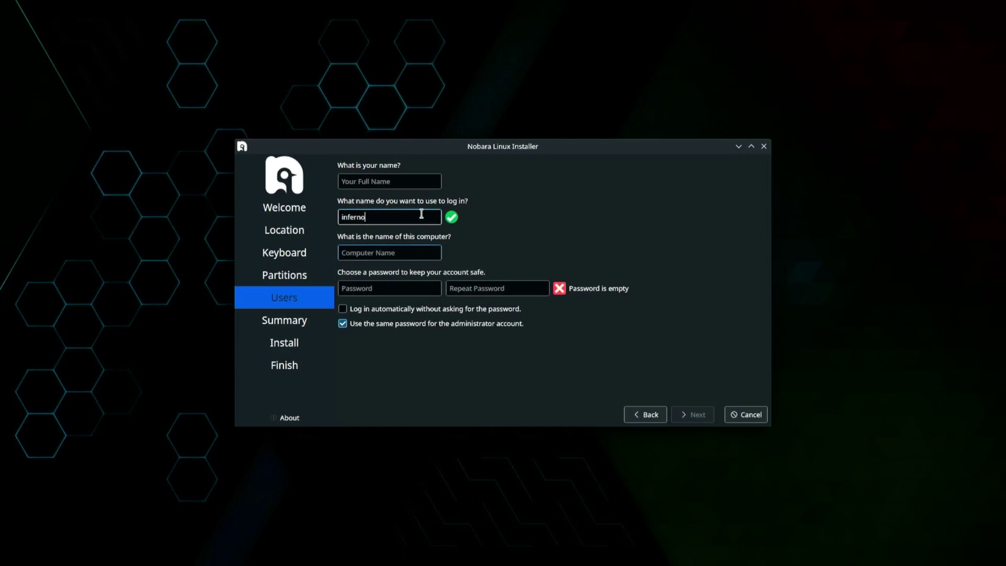
pyautogui.press('BackSpace')
pyautogui.press('BackSpace')
pyautogui.press('BackSpace')
pyautogui.press('BackSpace')
pyautogui.press('BackSpace')
pyautogui.press('BackSpace')
pyautogui.press('BackSpace')
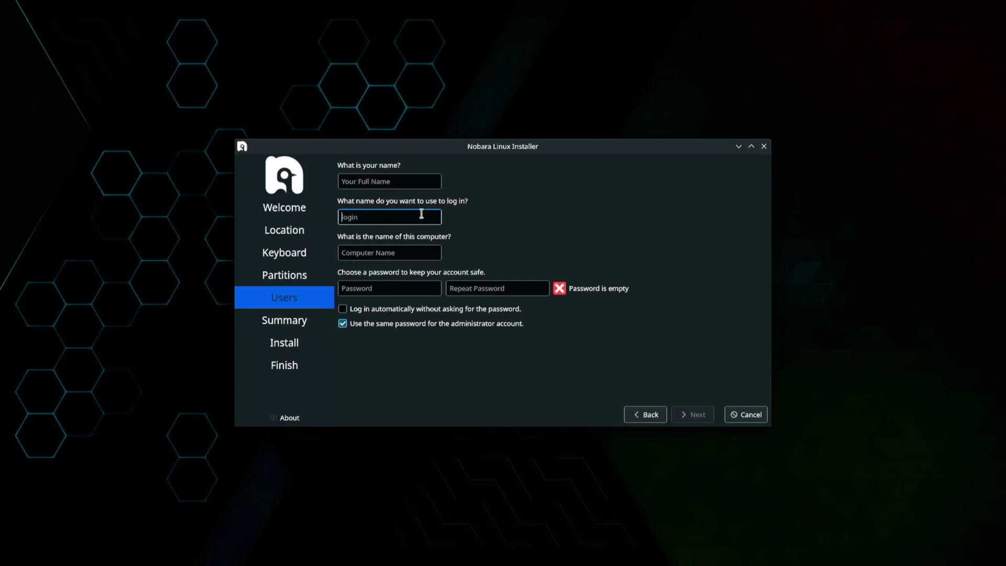
pyautogui.write('alpha')
# - Fill in the computer name and the user's full name
pyautogui.click(422, 254)
pyautogui.write('a')
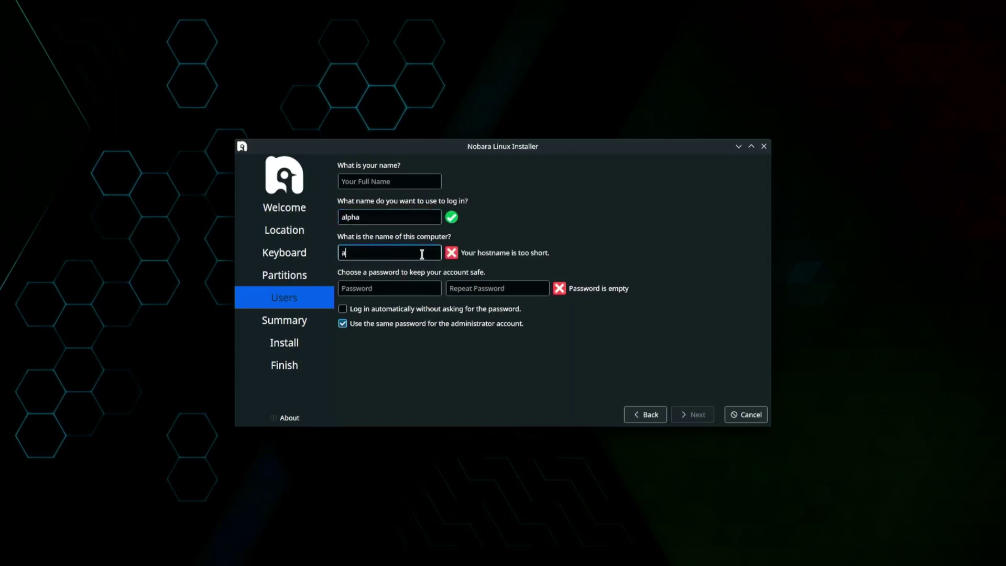
pyautogui.write('lpha')
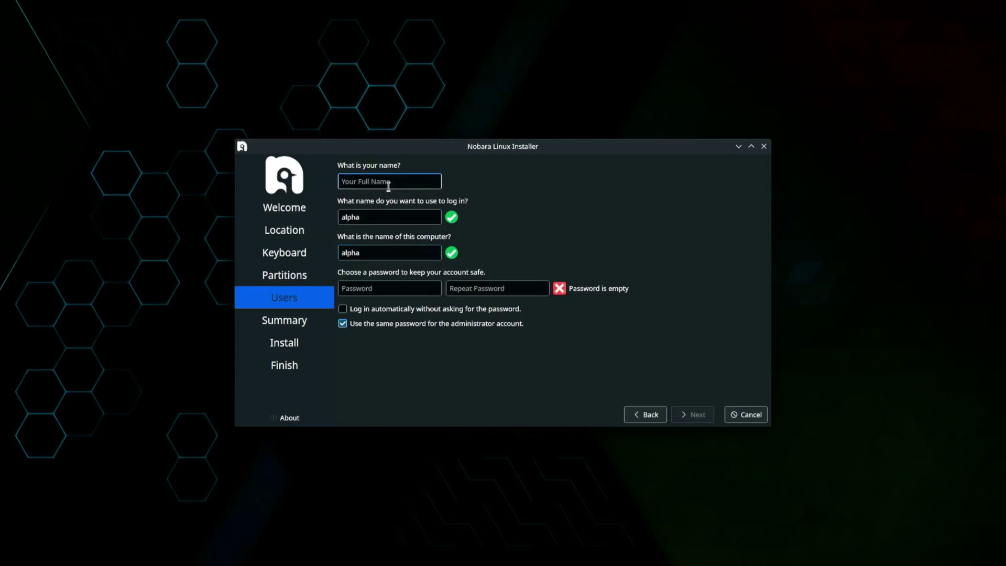
pyautogui.write('s')
pyautogui.press('BackSpace')
pyautogui.write('alpha')
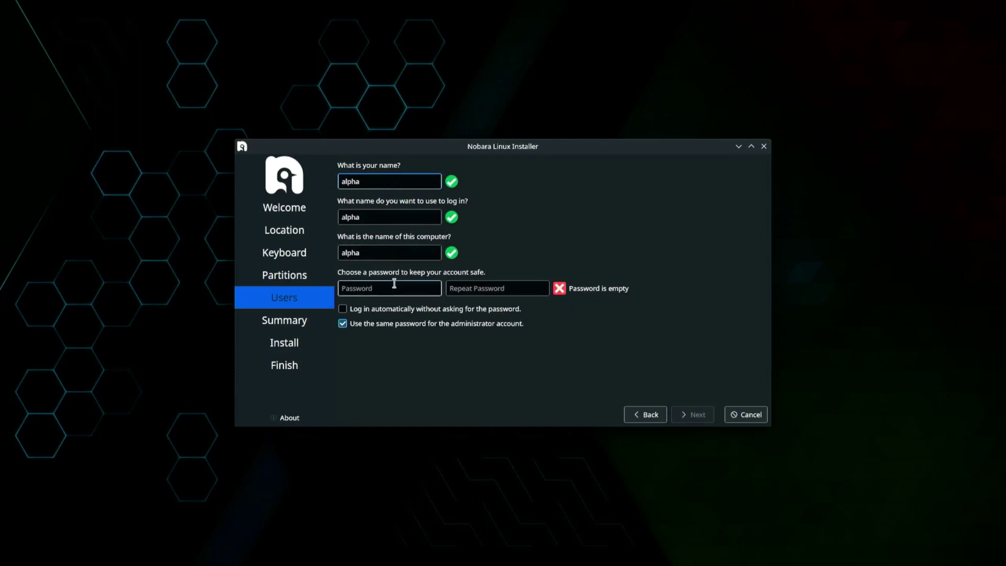
# - Enable automatic login and enter the account password twice
pyautogui.click(348, 313)
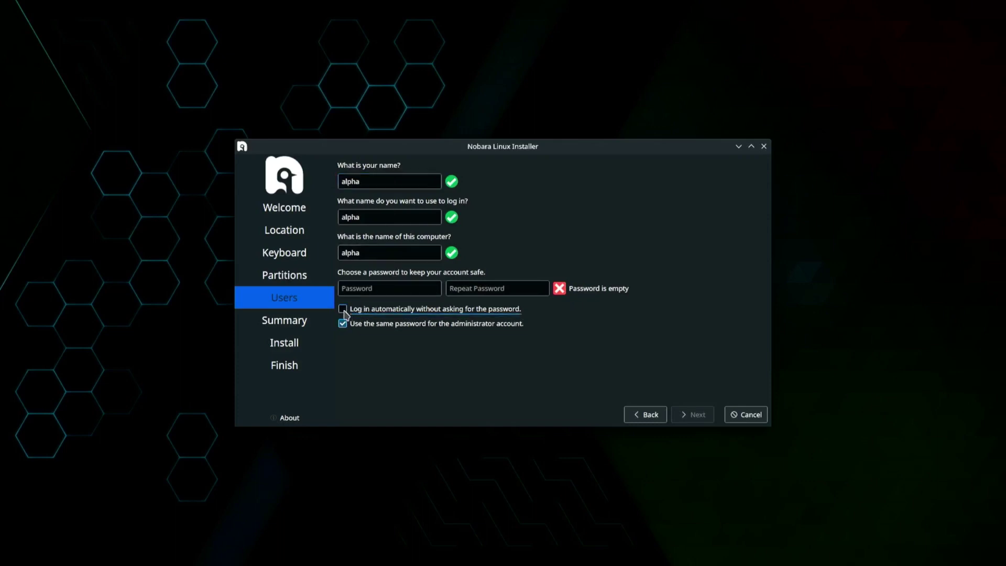
pyautogui.click(382, 288)
pyautogui.write('****')
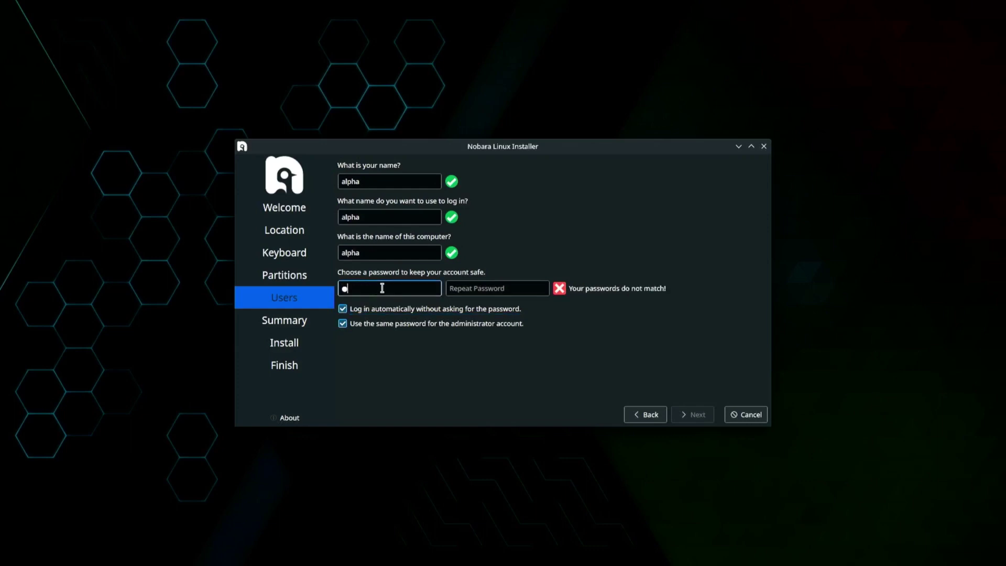
pyautogui.write('**')
pyautogui.click(455, 283)
pyautogui.write('******')
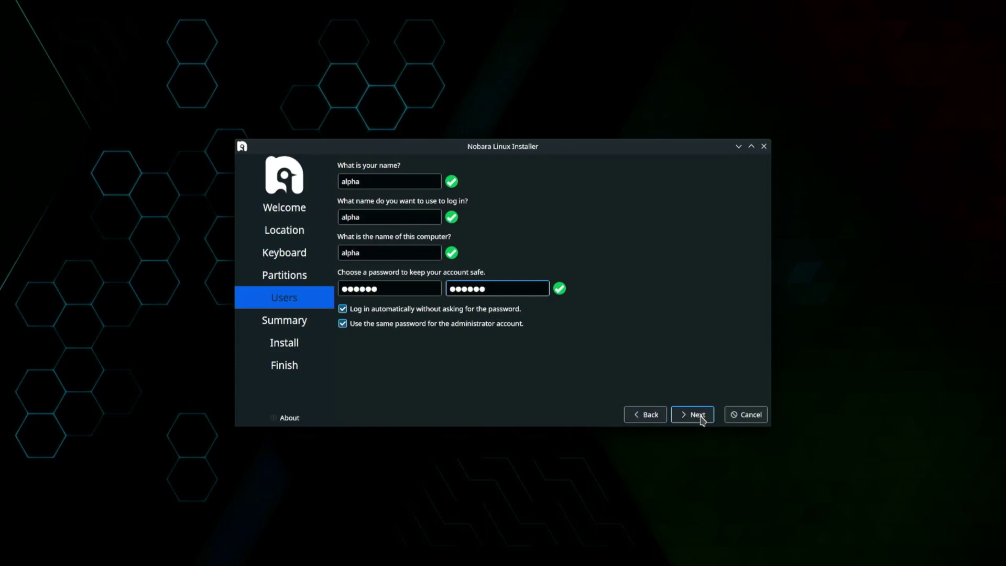
# - Review the summary erasing /dev/nvme0n1 for a Btrfs partition and start installing Nobara Linux 37
pyautogui.click(702, 417)
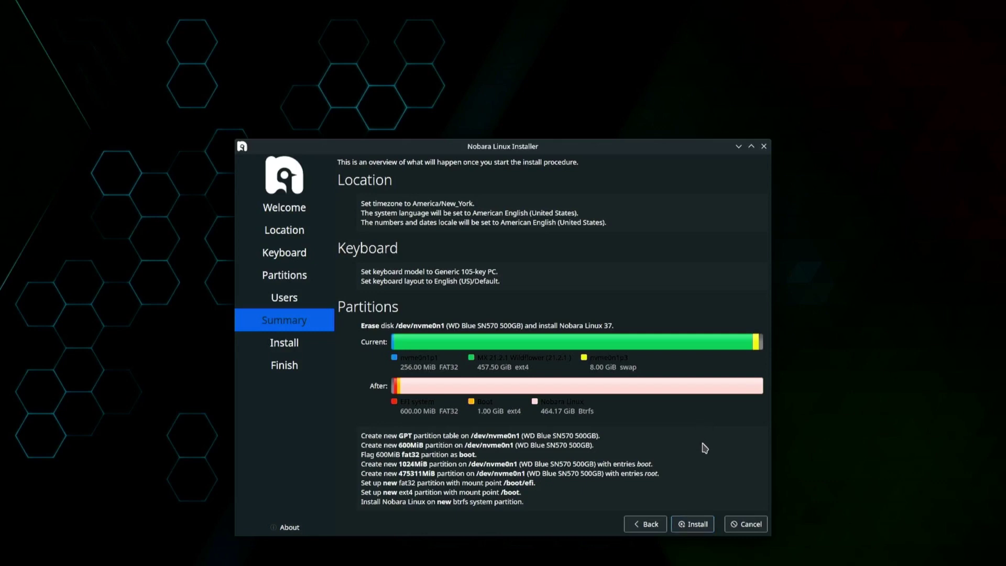
pyautogui.click(700, 526)
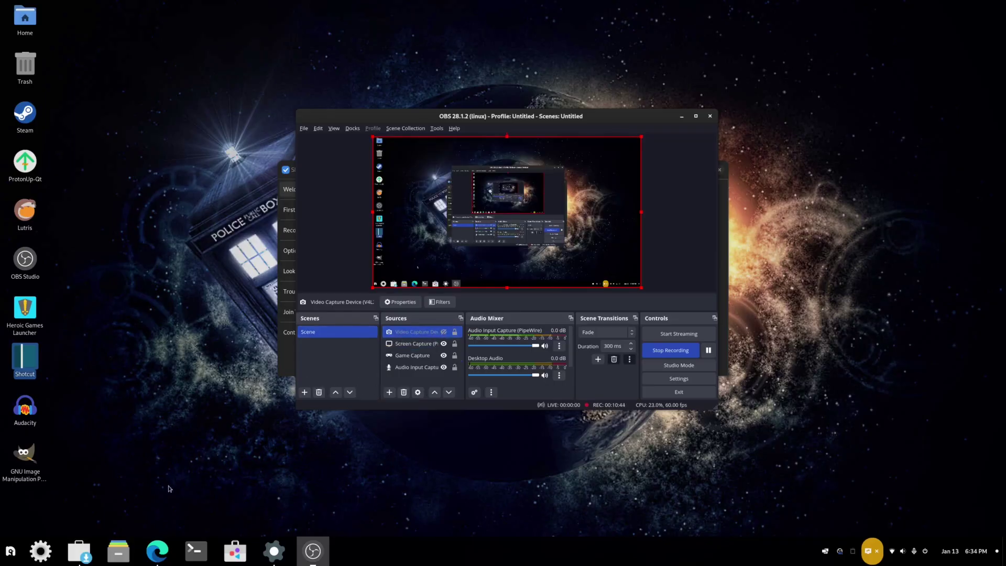
# - Minimize OBS Studio to reveal the Nobara Welcome window
pyautogui.click(682, 117)
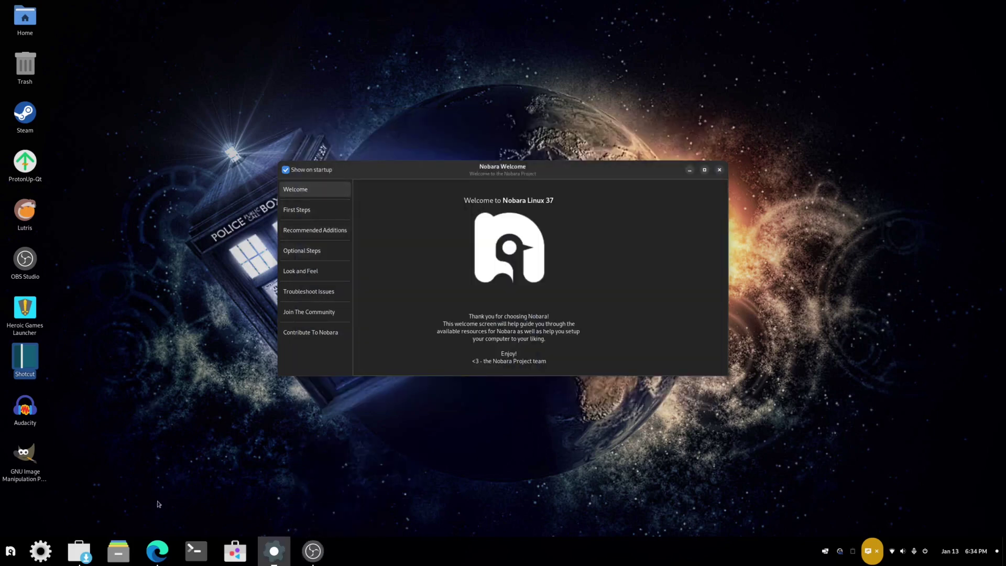
# - Open a terminal showing the system information over Nobara Welcome
pyautogui.moveTo(90, 552)
pyautogui.click(196, 550)
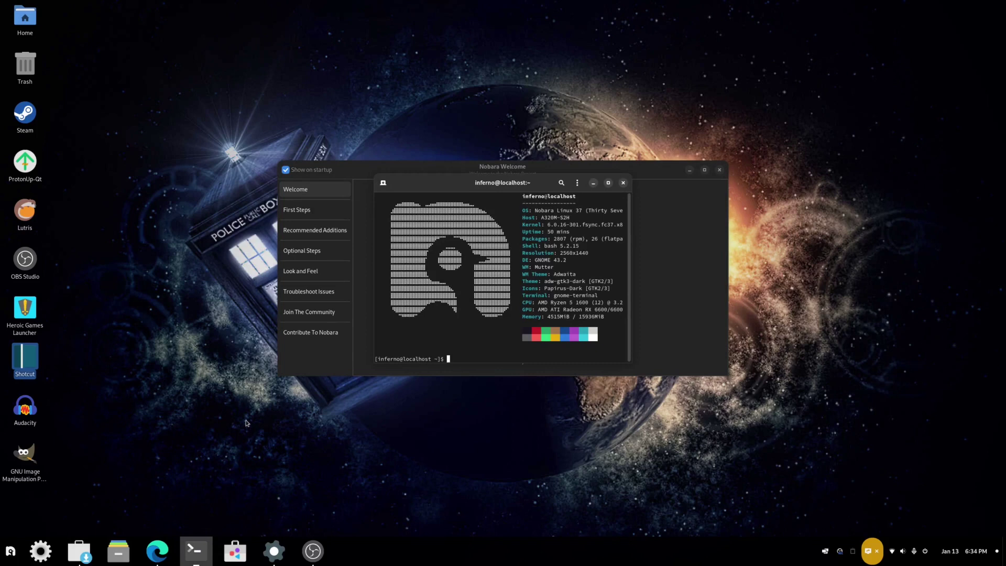
pyautogui.write('flatpak update')
pyautogui.click(623, 183)
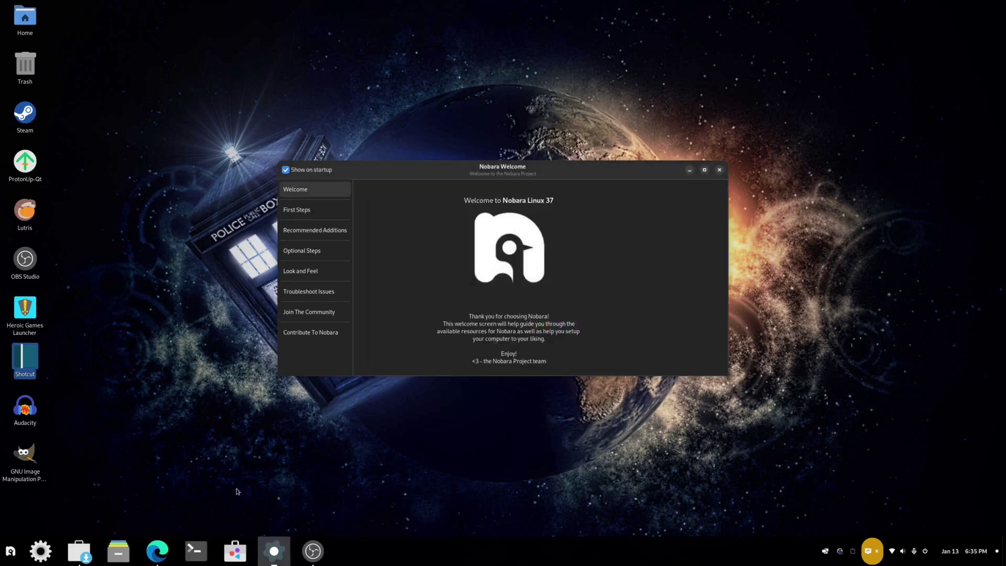
# - In a new Edge tab, search Google for flathub and open the Flathub website
pyautogui.click(157, 550)
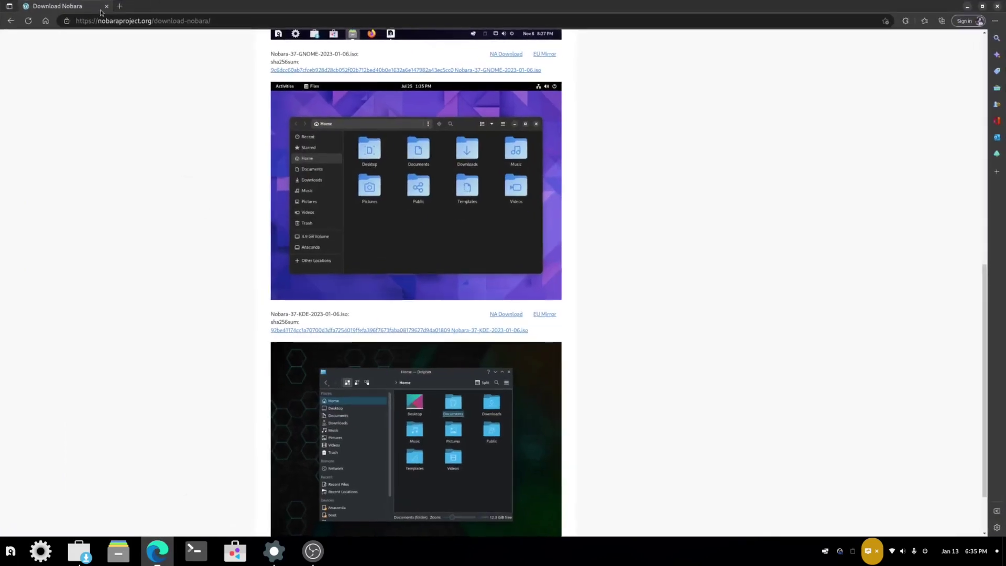
pyautogui.click(119, 6)
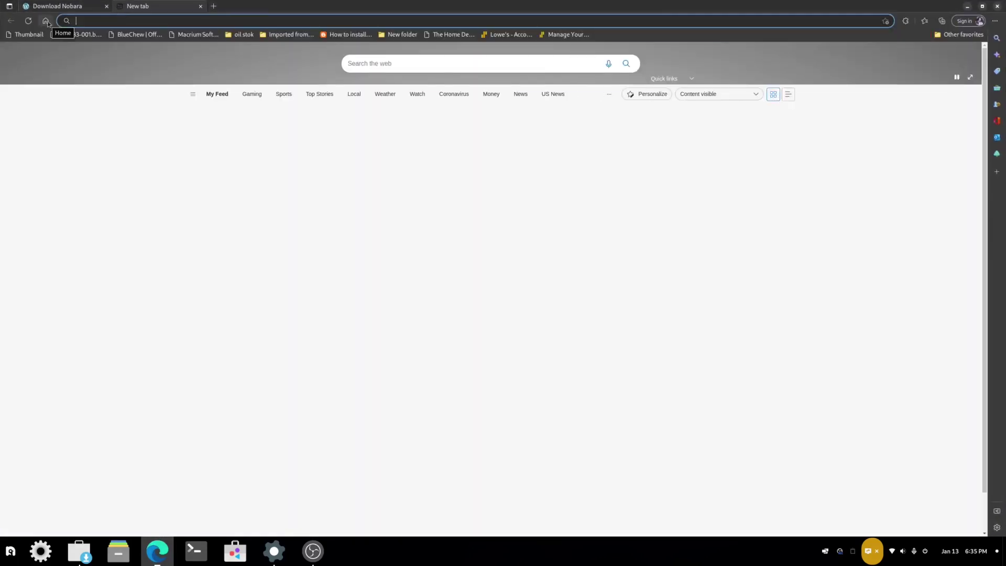
pyautogui.click(46, 22)
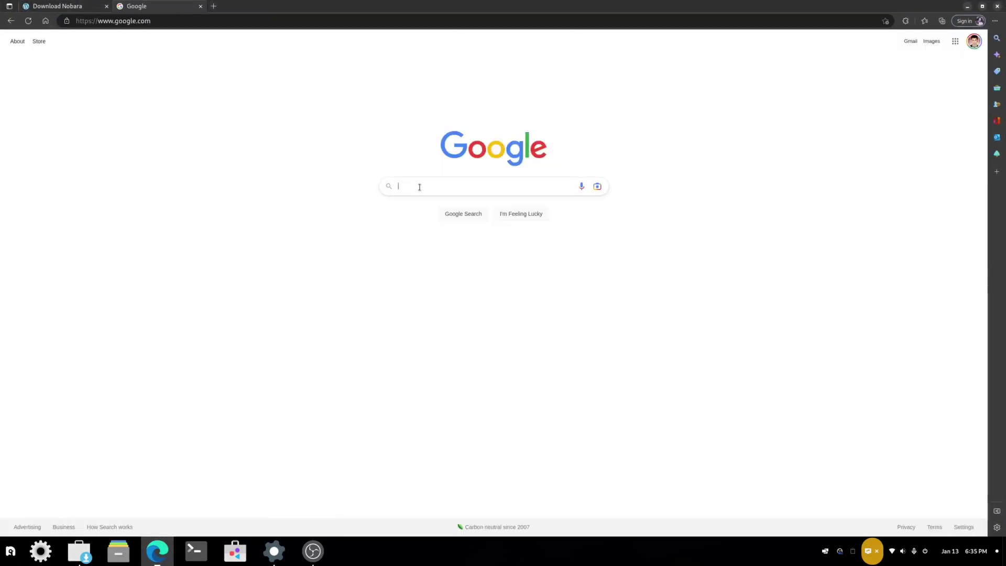
pyautogui.click(418, 186)
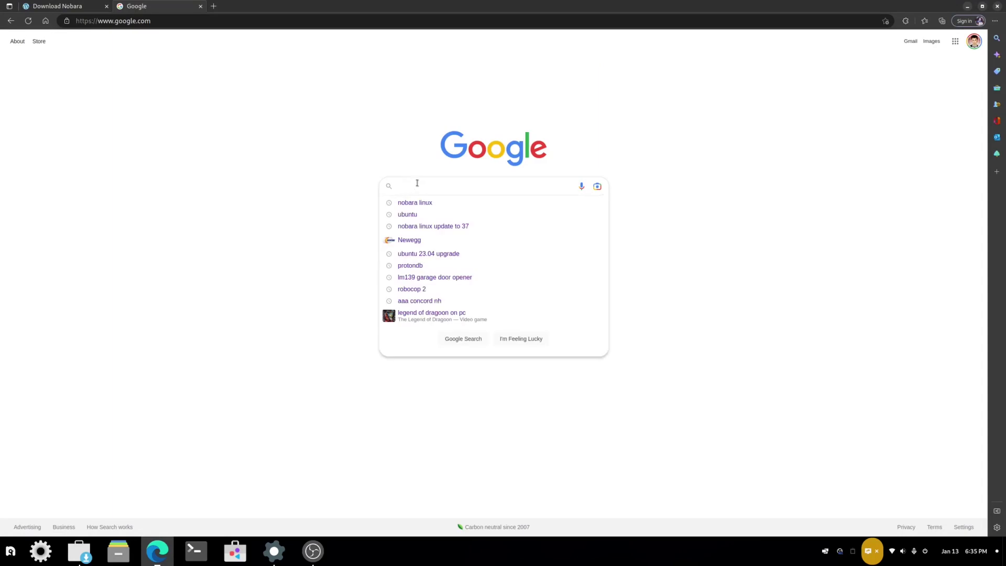
pyautogui.write('fl')
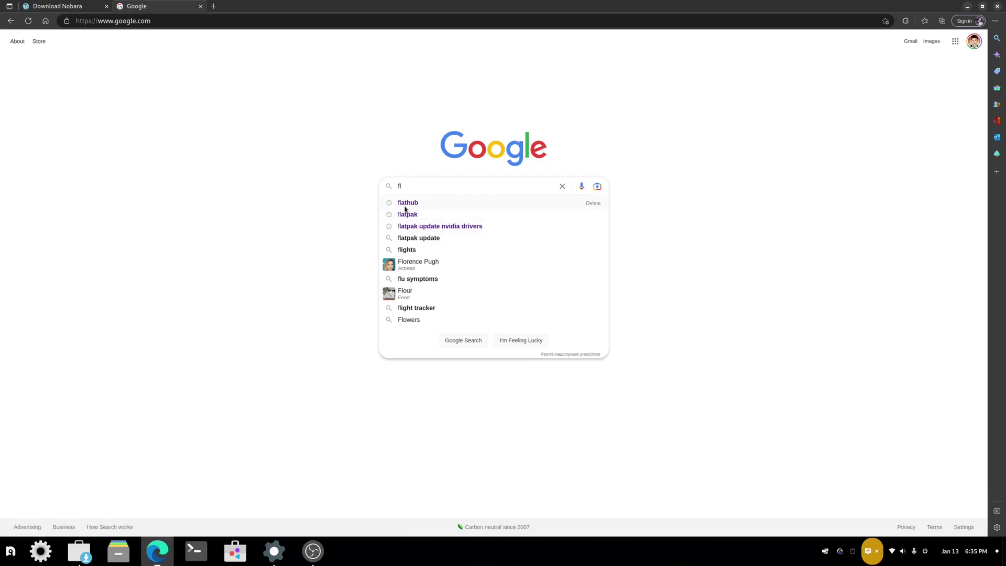
pyautogui.click(405, 202)
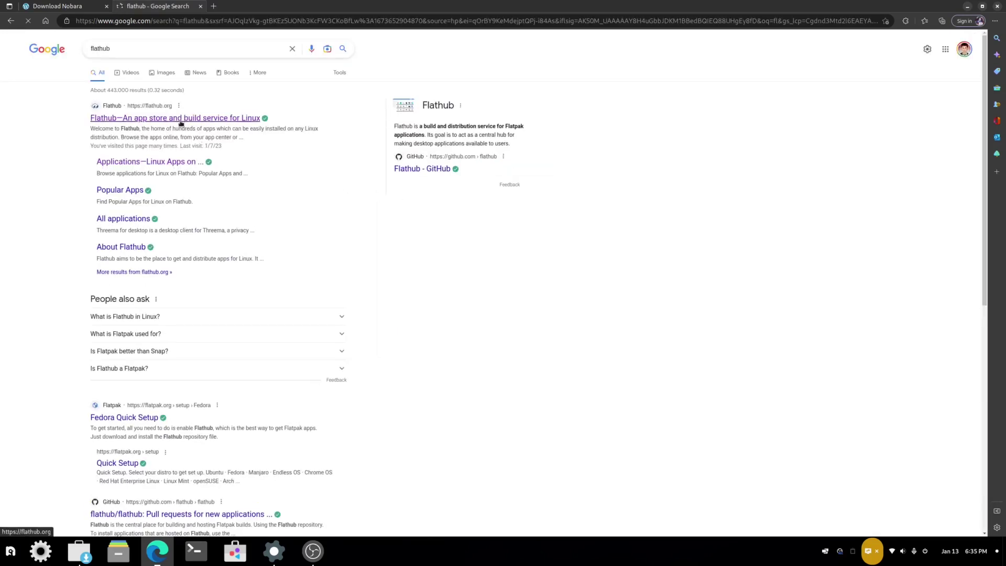
pyautogui.click(178, 119)
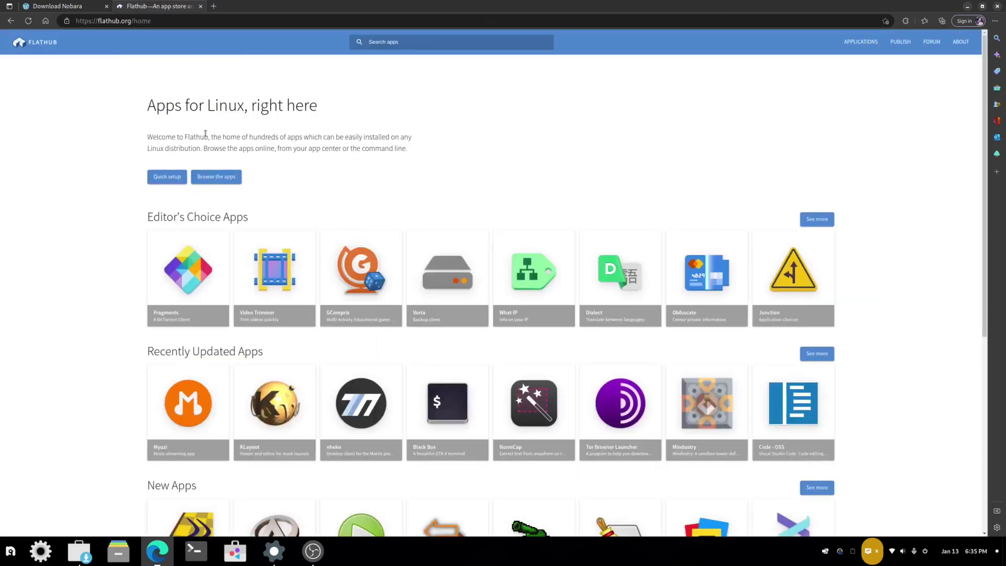
# - Open Dolphin Emulator from Popular Apps, scroll through its page, then minimize the browser
pyautogui.scroll(-5, 582, 196)
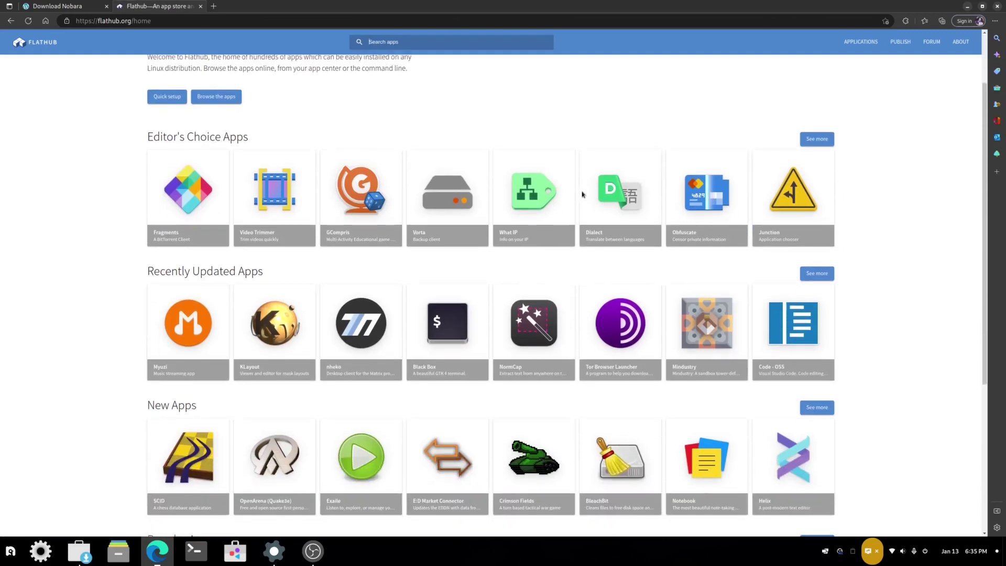
pyautogui.scroll(-1, 581, 196)
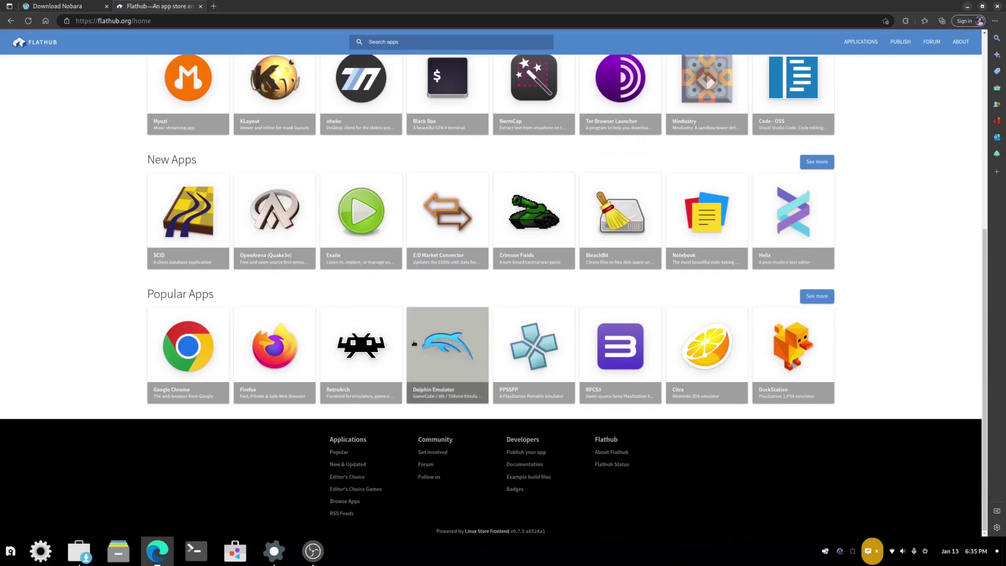
pyautogui.click(445, 351)
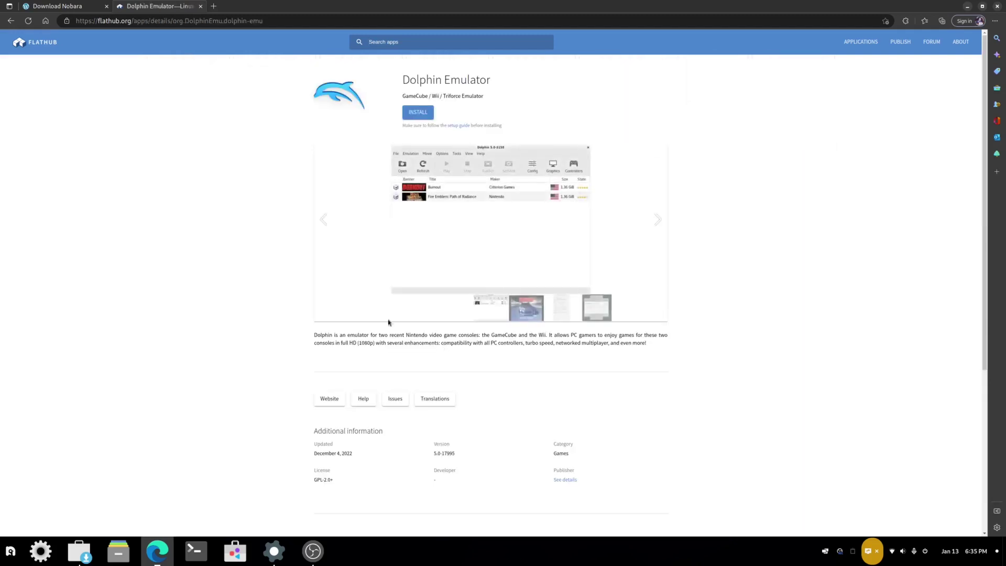
pyautogui.scroll(-4, 276, 301)
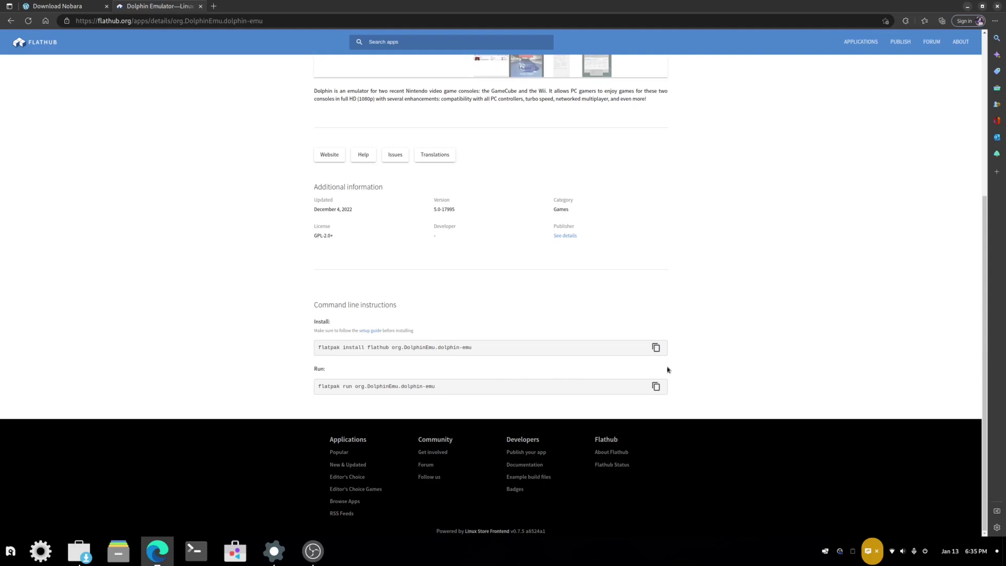
pyautogui.scroll(4, 519, 372)
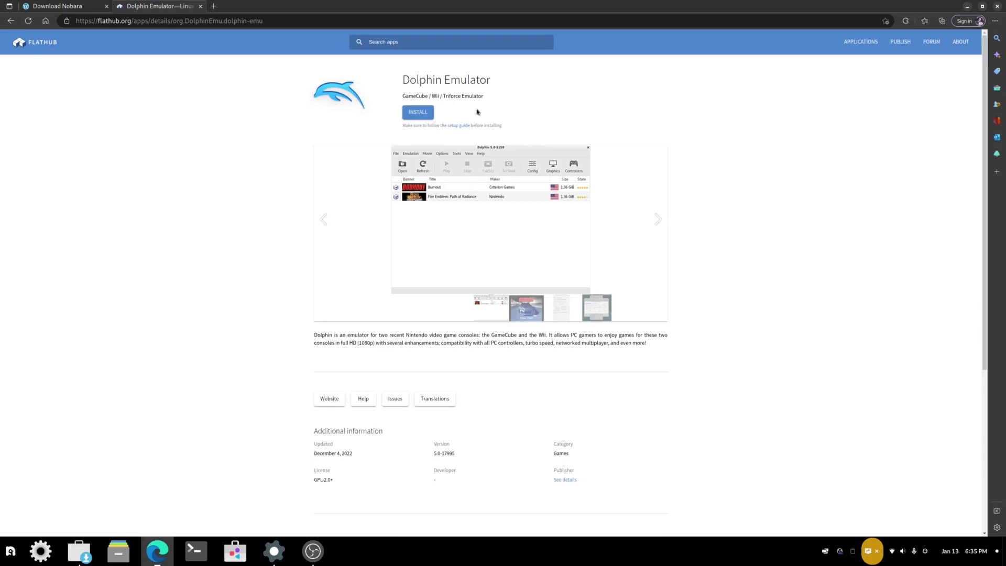
pyautogui.scroll(-4, 723, 336)
pyautogui.scroll(2, 719, 340)
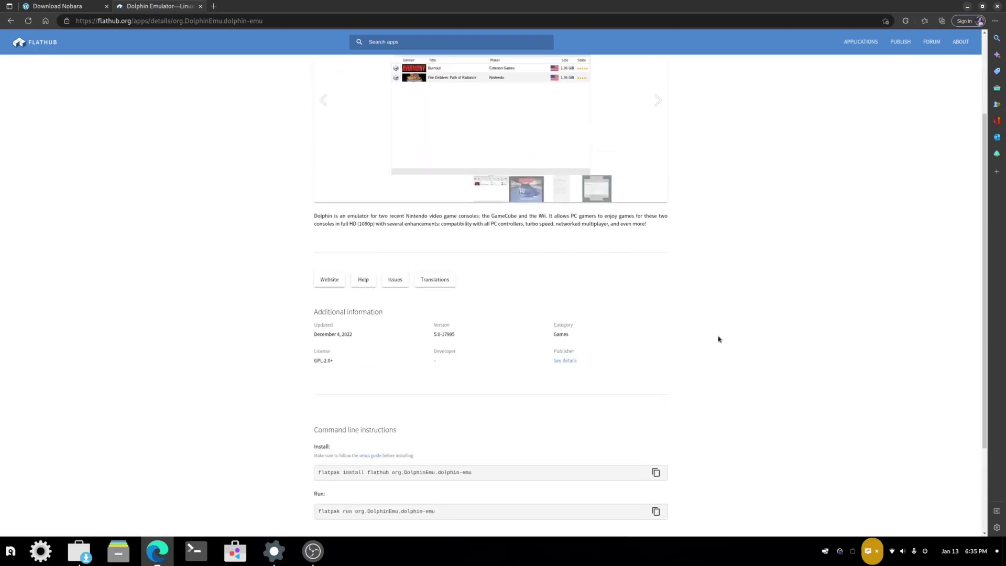
pyautogui.click(967, 6)
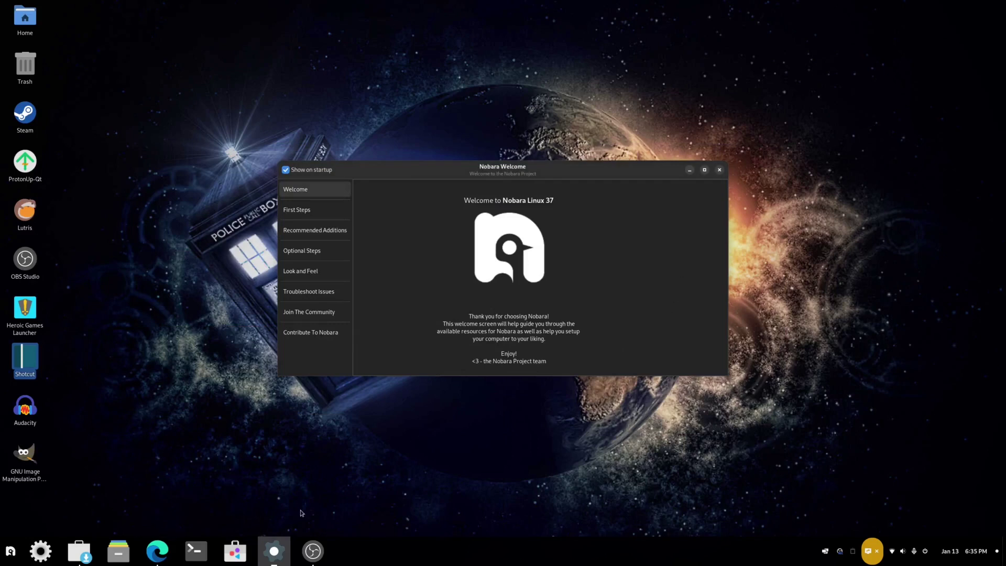
# - With OBS back in front, tick Restart now on the Finish page and close the installer with Done
pyautogui.click(313, 551)
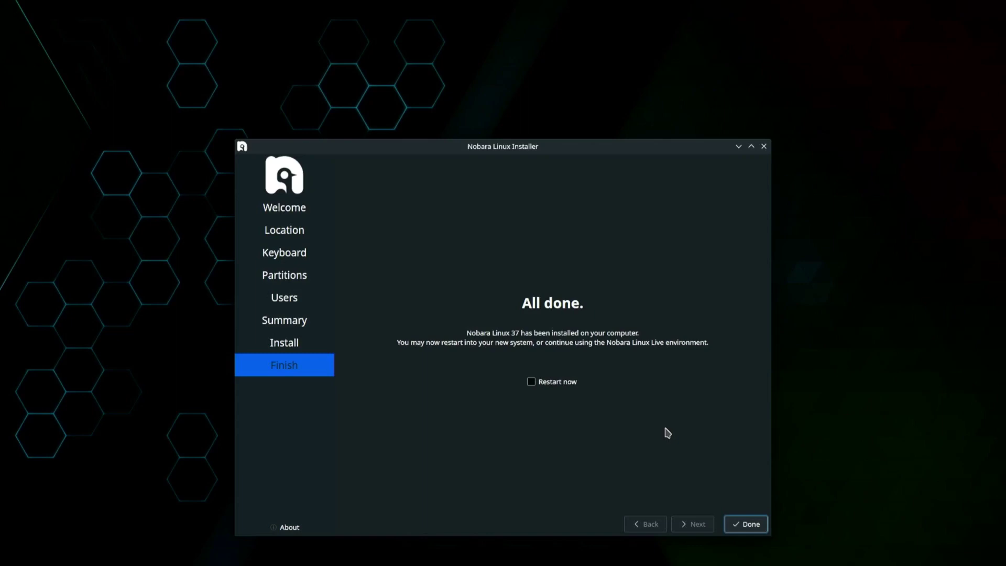
pyautogui.click(530, 383)
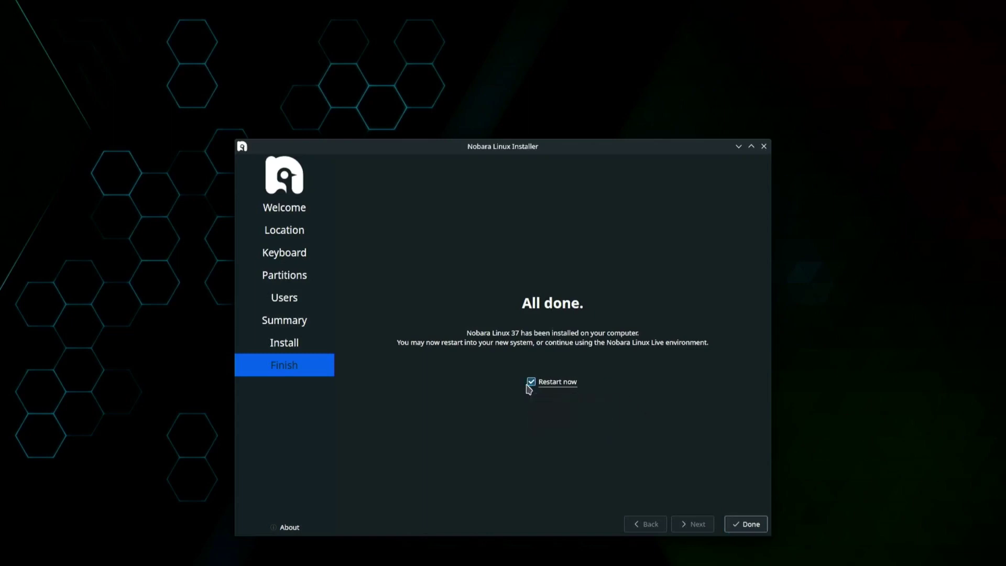
pyautogui.click(763, 530)
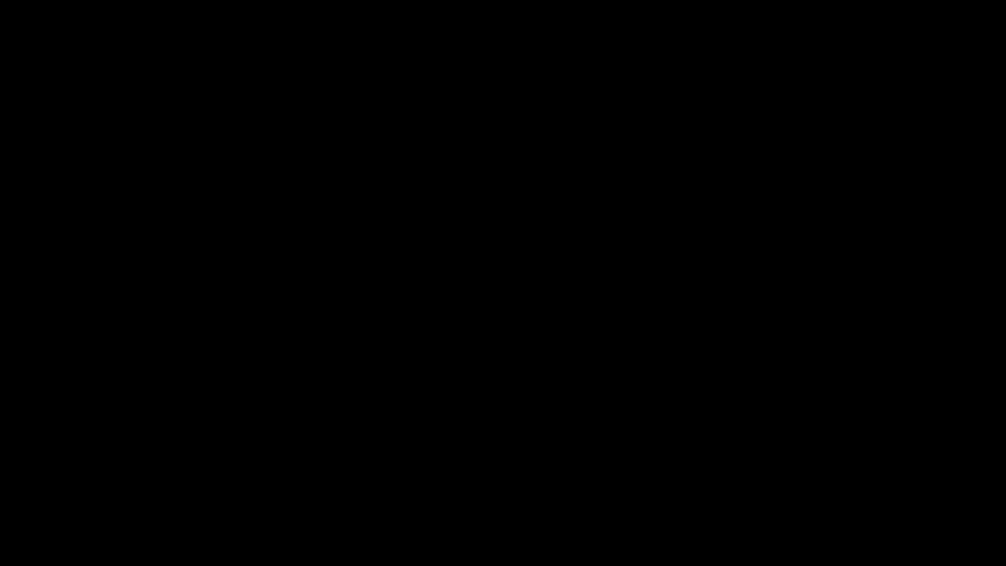
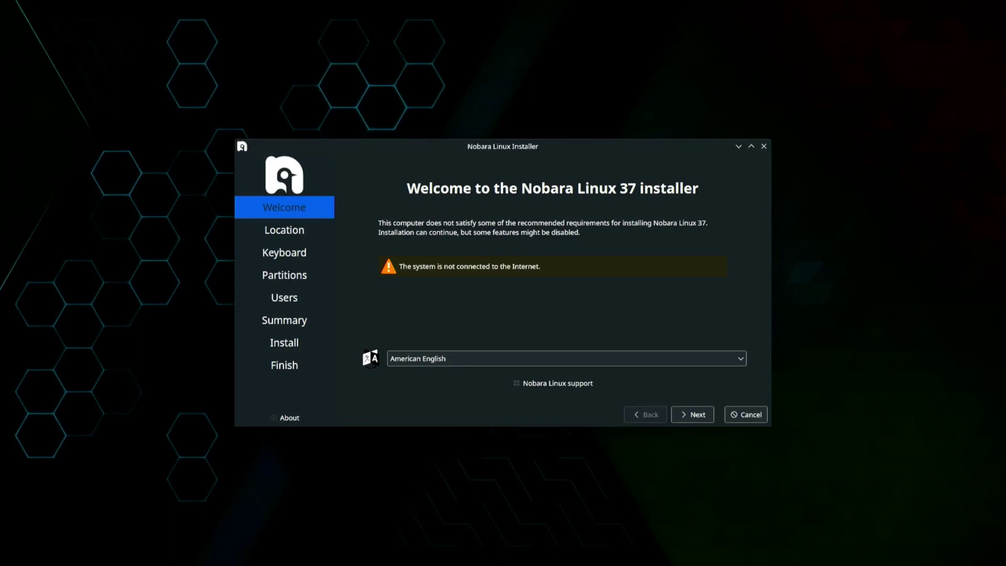
# - Back out of the shutdown screen and confirm cancelling the Nobara Linux installation
pyautogui.hotkey('ctrl', 'alt', 'Delete')
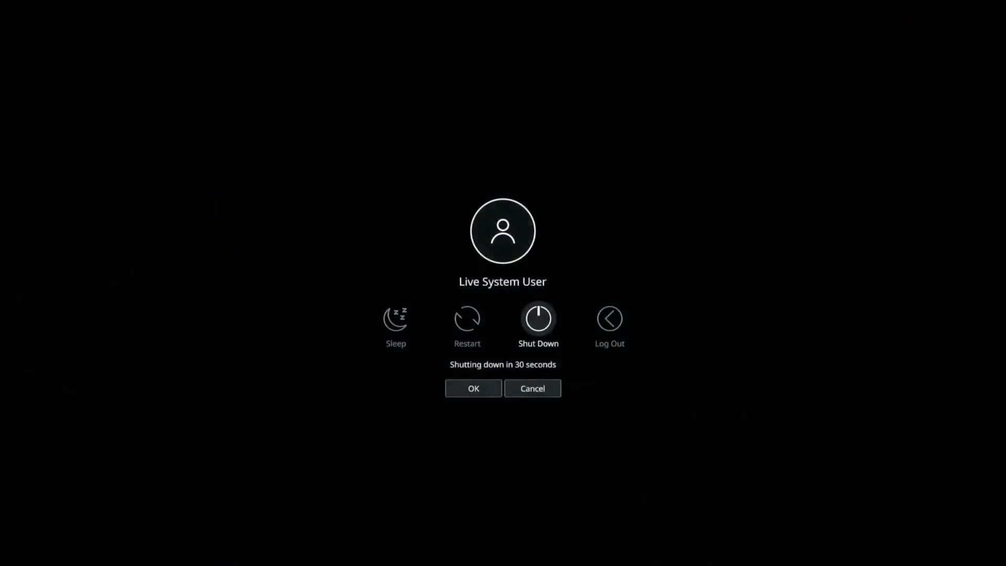
pyautogui.press('Return')
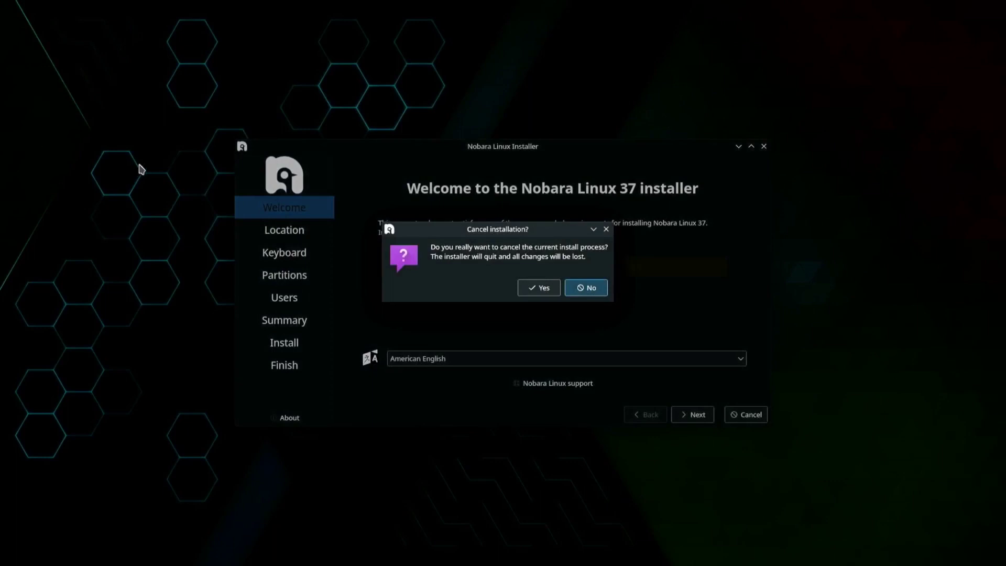
pyautogui.click(554, 289)
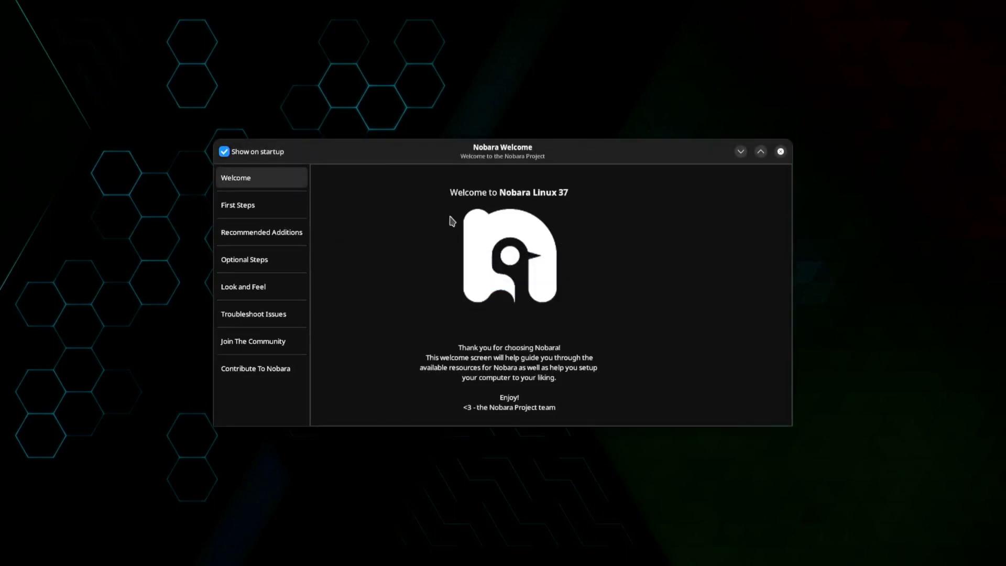
# - Show First Steps, dismiss the no-internet warning, and launch the proprietary NVIDIA driver install
pyautogui.click(267, 205)
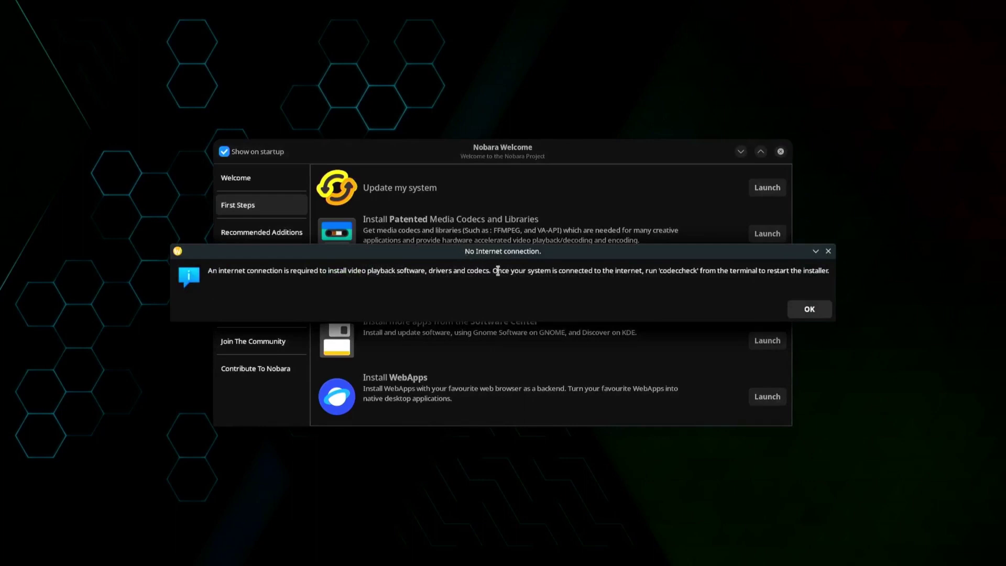
pyautogui.click(810, 311)
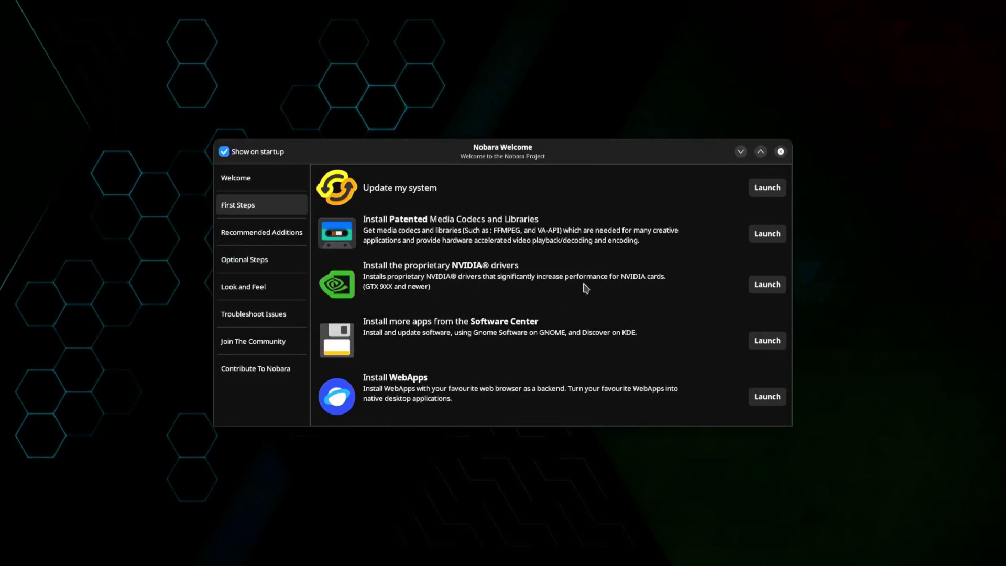
pyautogui.click(755, 283)
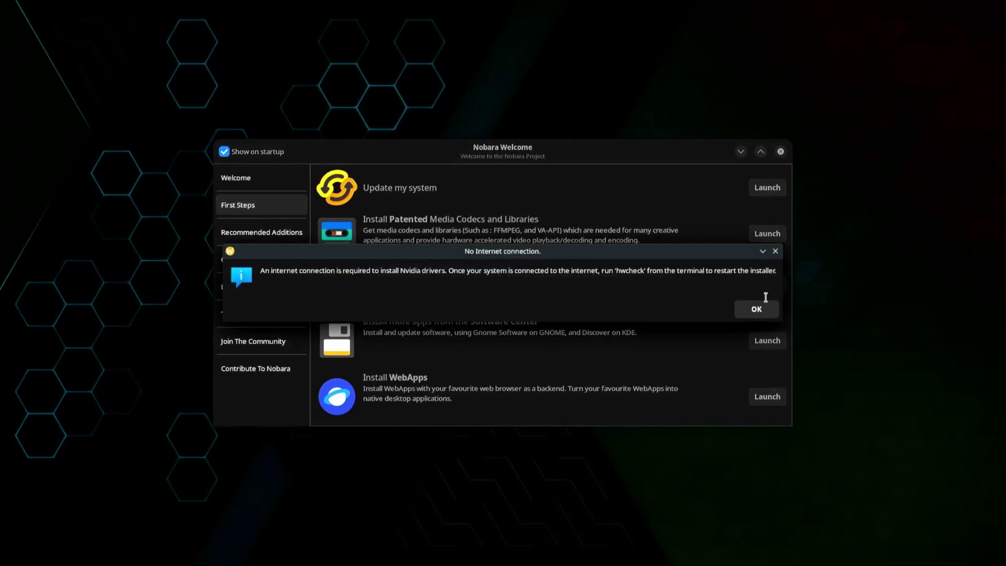
# - Close the 'No Internet connection' dialog with OK
pyautogui.click(774, 313)
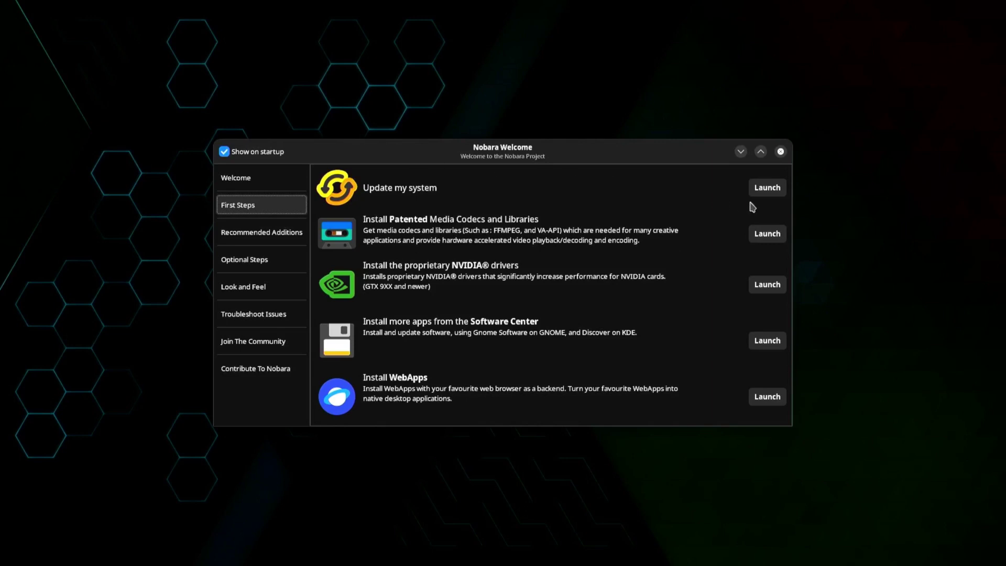
# - Launch 'Update my system' and authorize refresh.sh with the account password
pyautogui.click(767, 192)
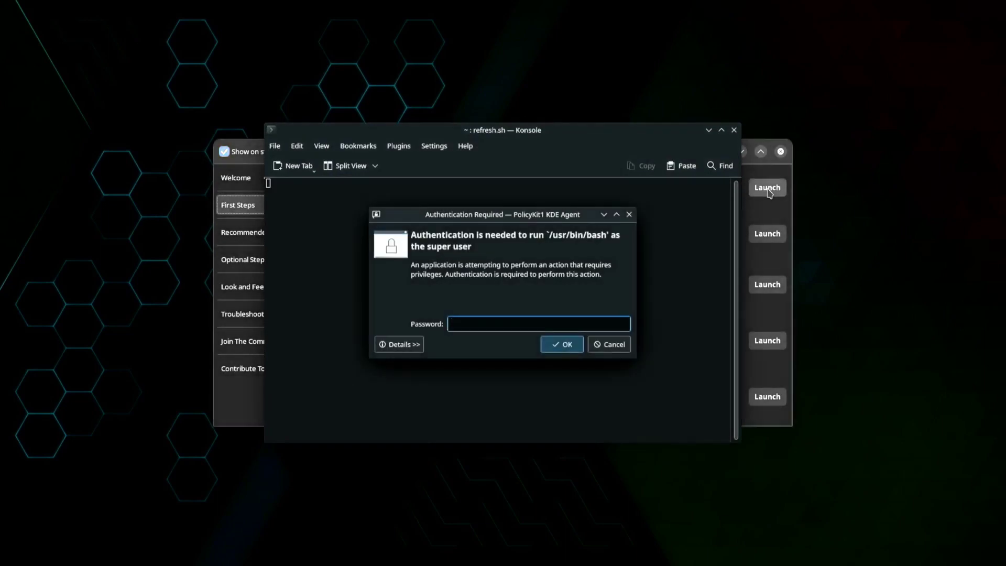
pyautogui.write('******')
pyautogui.press('Return')
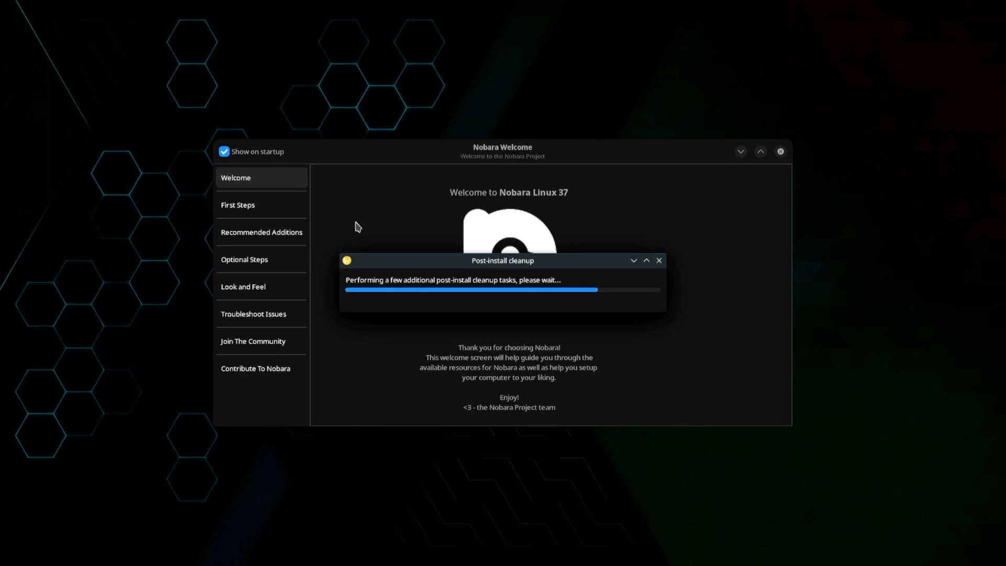
# - Reopen First Steps and dismiss the no-internet notice about installing codecs via 'codeccheck'
pyautogui.click(266, 207)
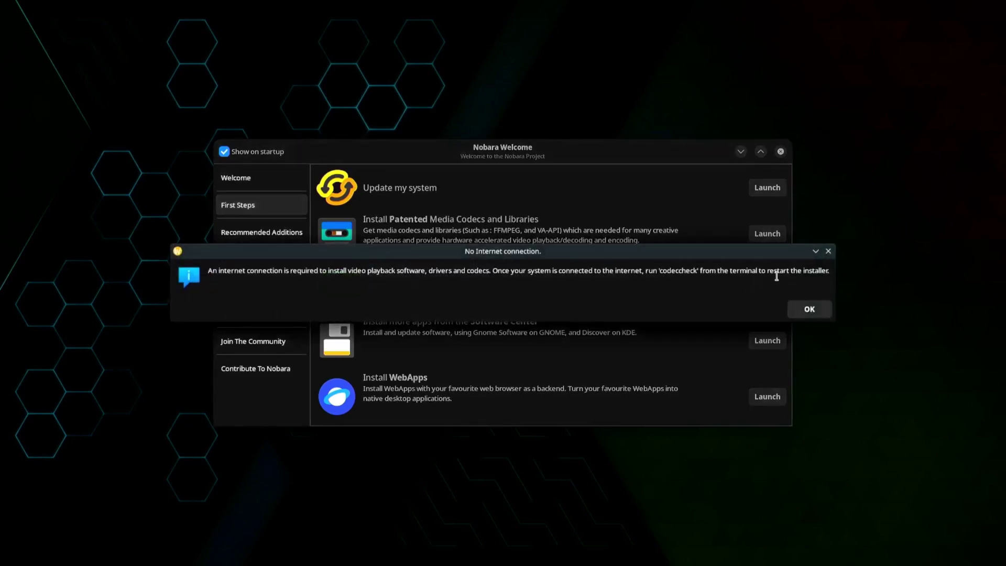
pyautogui.click(809, 311)
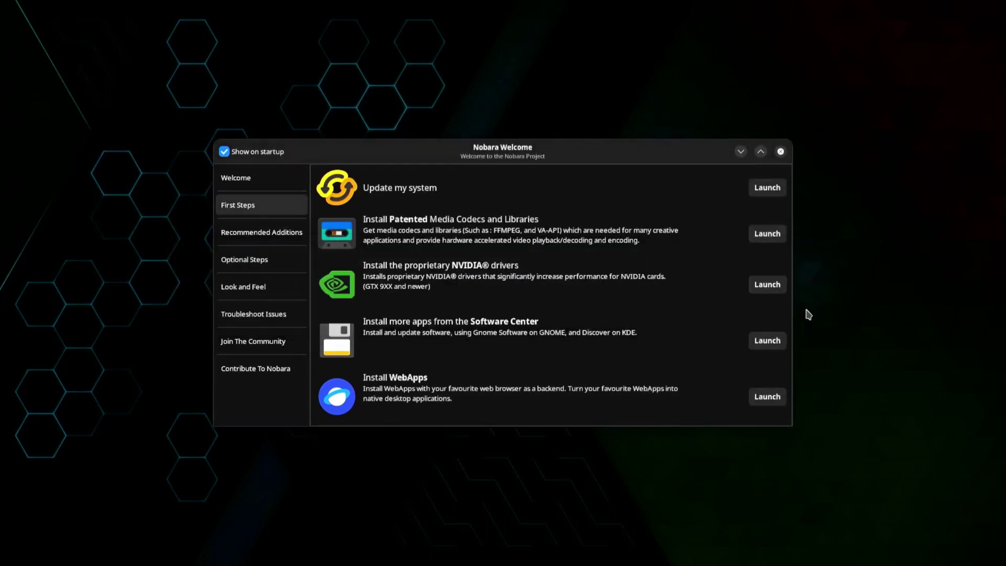